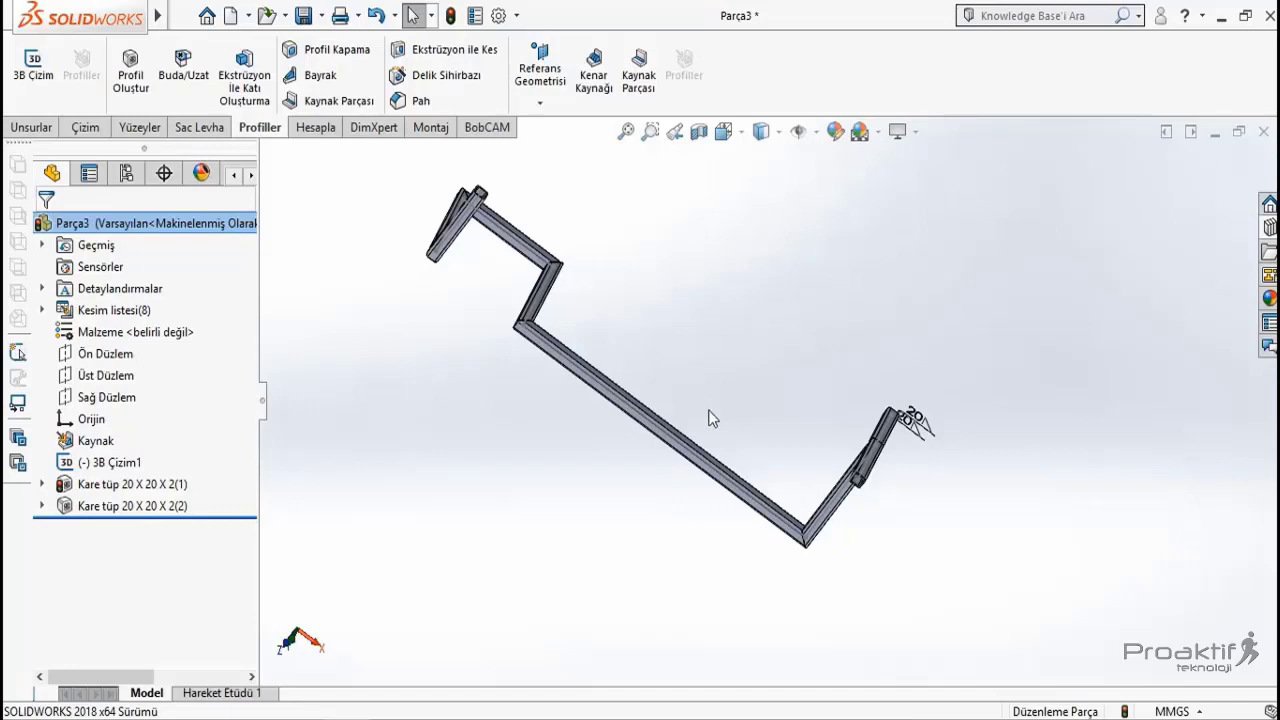
Step: Orbit and zoom in on the zig-zag Kare tüp 20 X 20 X 2 frame to inspect its bends
middle_drag(789, 357, 741, 328)
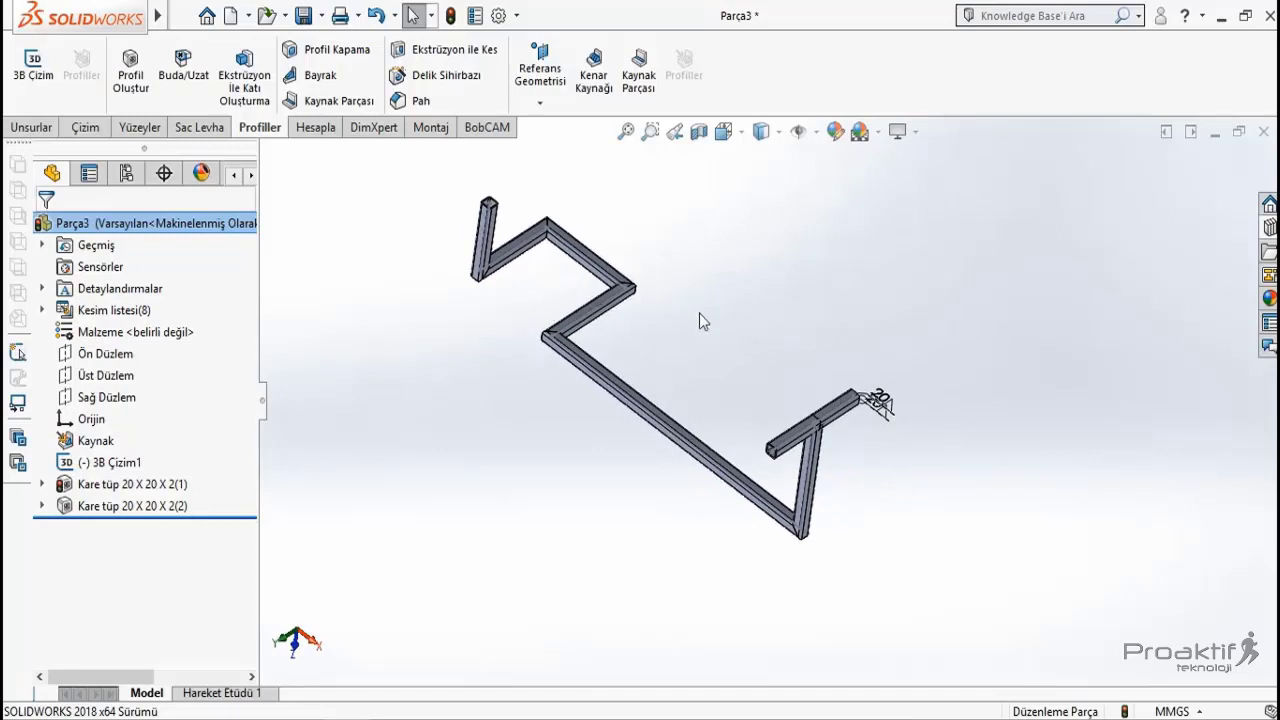
scroll(687, 277, down, 2)
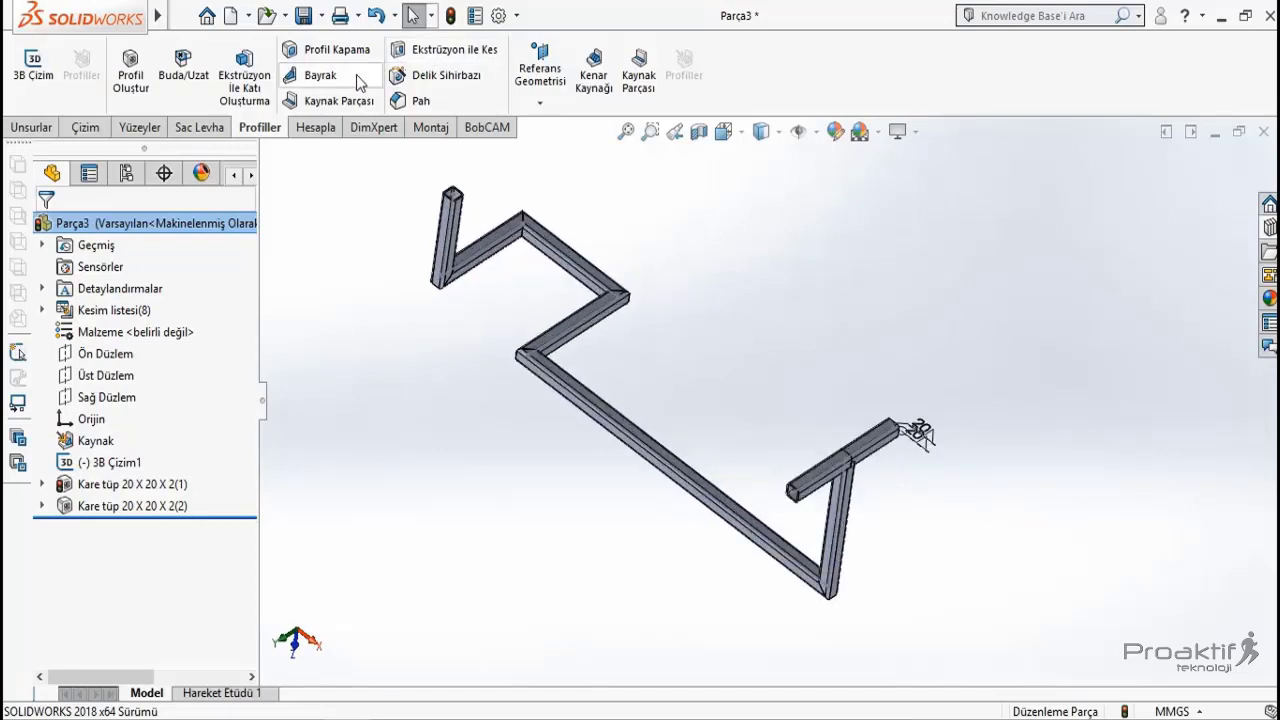
Step: Start the Bayrak (Gusset) tool and zoom in on a tube corner
click(320, 75)
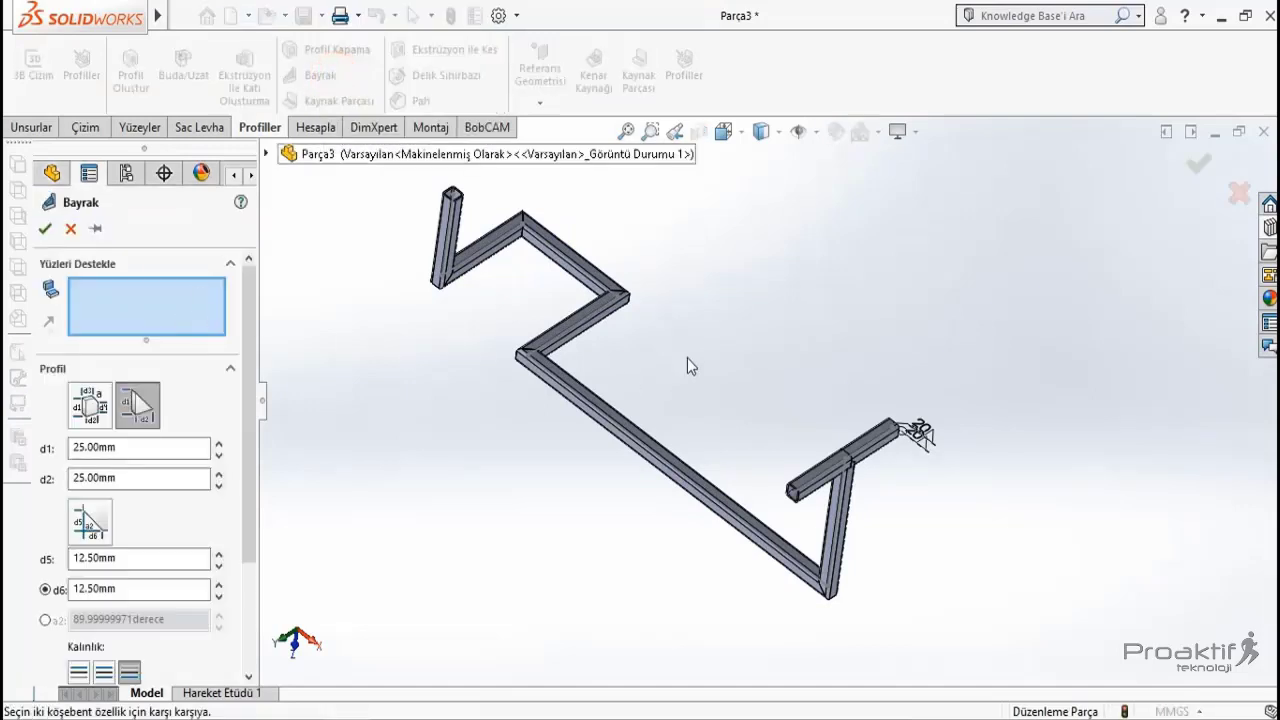
mouse_move(687, 358)
middle_down()
mouse_move(594, 369)
mouse_move(566, 347)
mouse_move(729, 357)
middle_up()
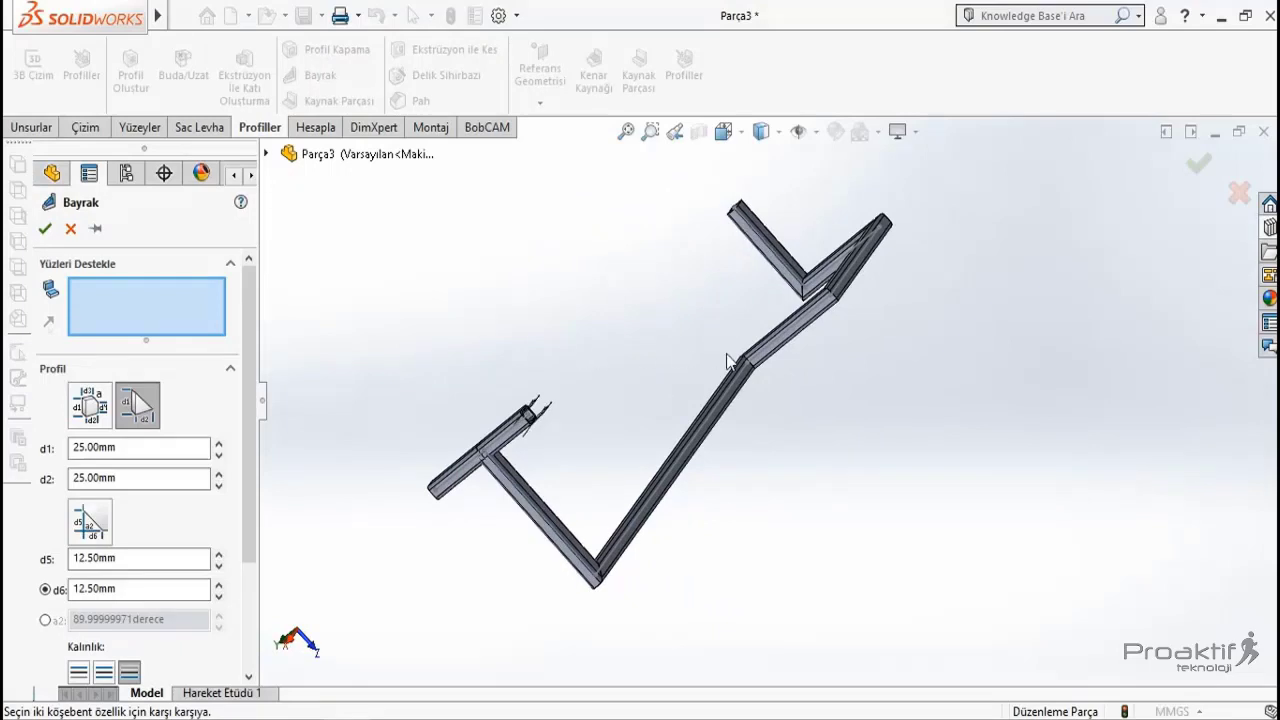
scroll(803, 363, down, 1)
scroll(769, 391, down, 3)
scroll(752, 428, down, 2)
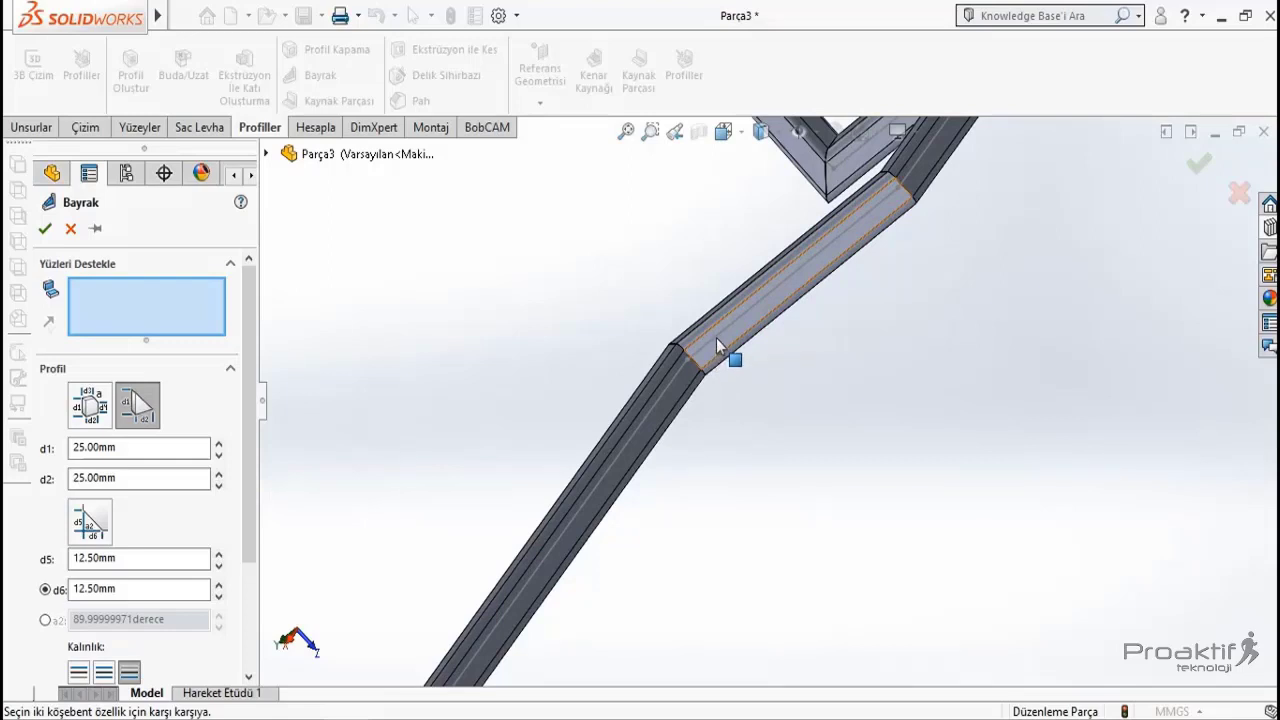
Step: Select the corner's two inner tube faces as gusset supports and choose the polygonal profile
click(716, 345)
click(673, 393)
middle_drag(691, 434, 803, 509)
mouse_move(729, 414)
middle_down()
mouse_move(709, 523)
mouse_move(706, 493)
middle_up()
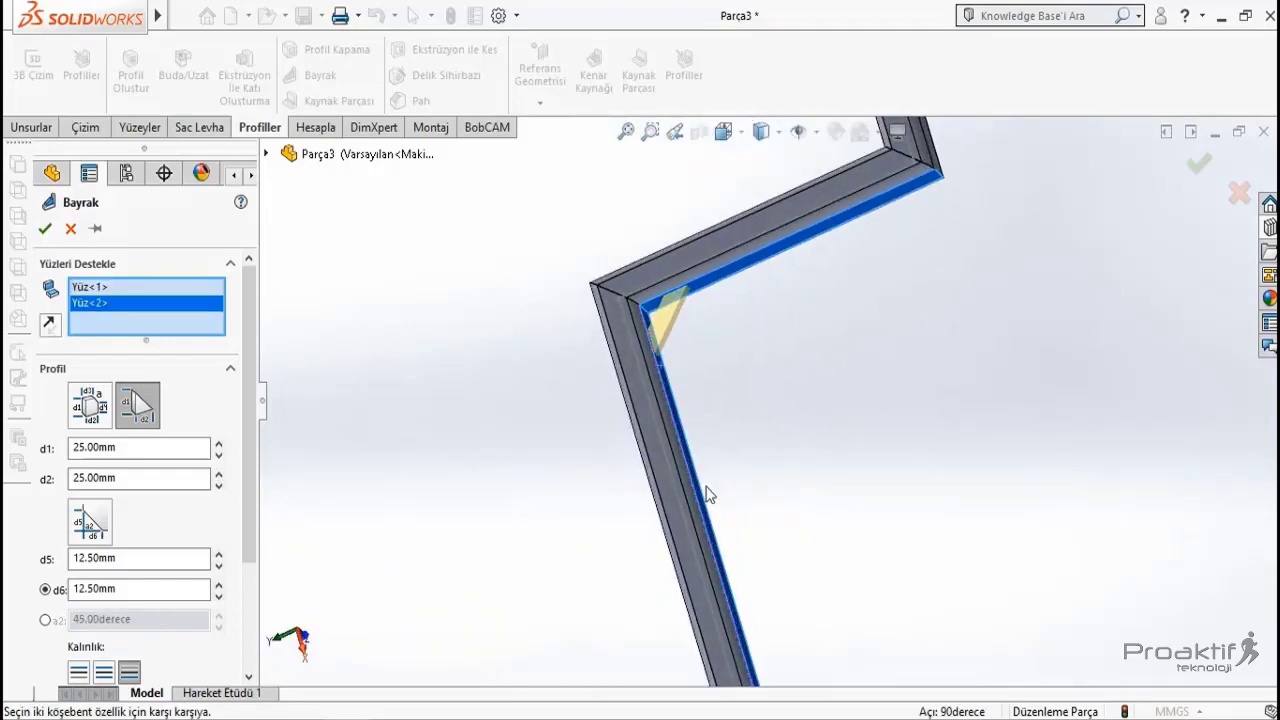
scroll(708, 420, down, 2)
mouse_move(726, 361)
middle_down()
mouse_move(714, 377)
mouse_move(708, 368)
middle_up()
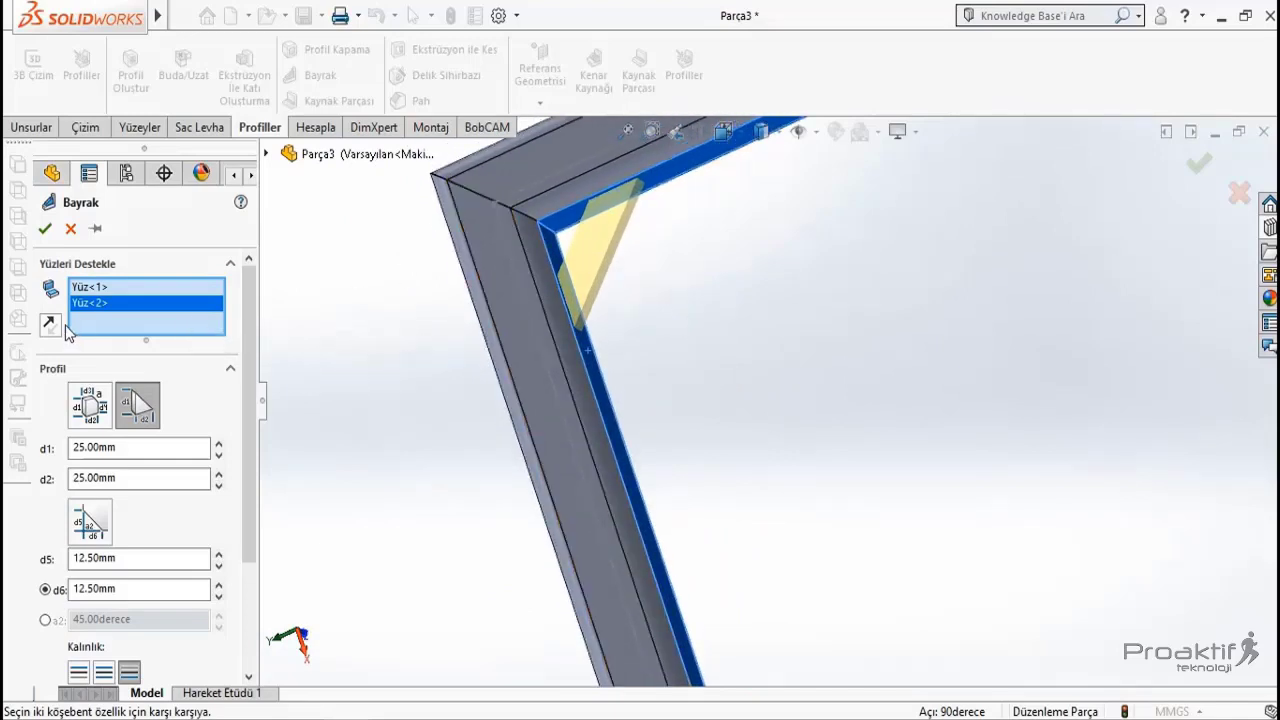
click(95, 412)
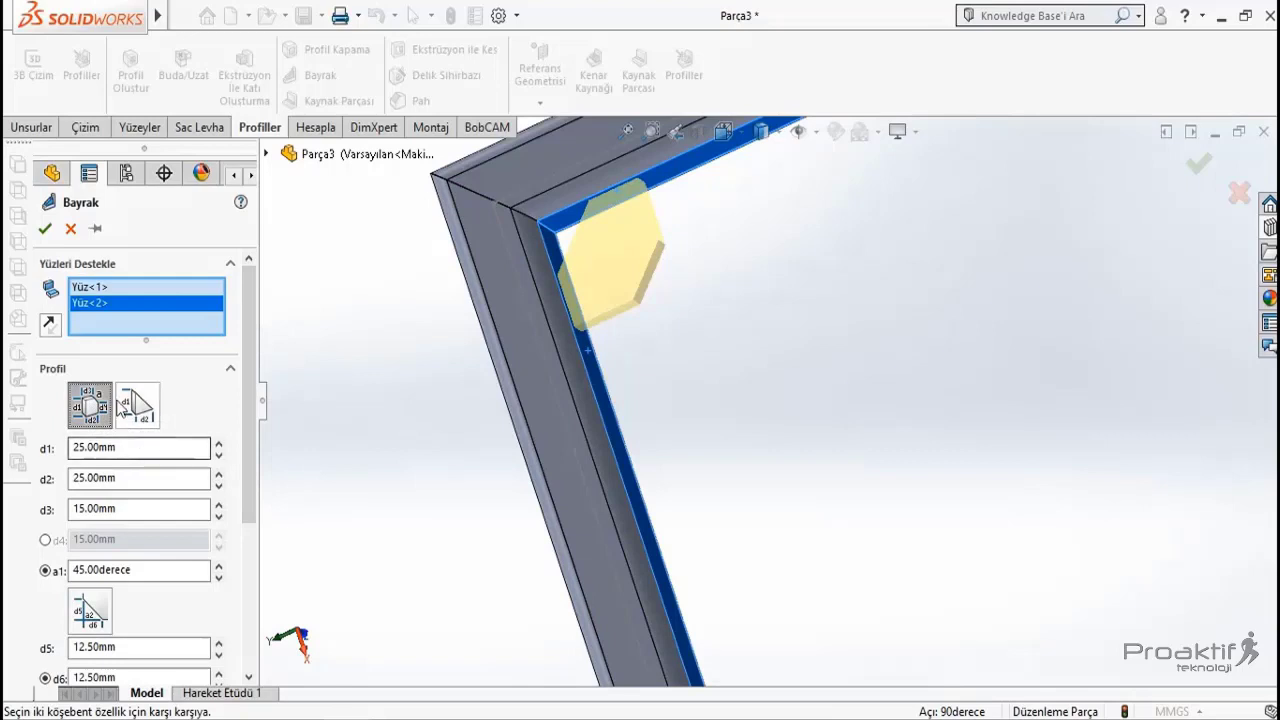
Step: Set the gusset lengths to d1 40 mm, d2 50 mm and d3 30 mm
double_click(150, 447)
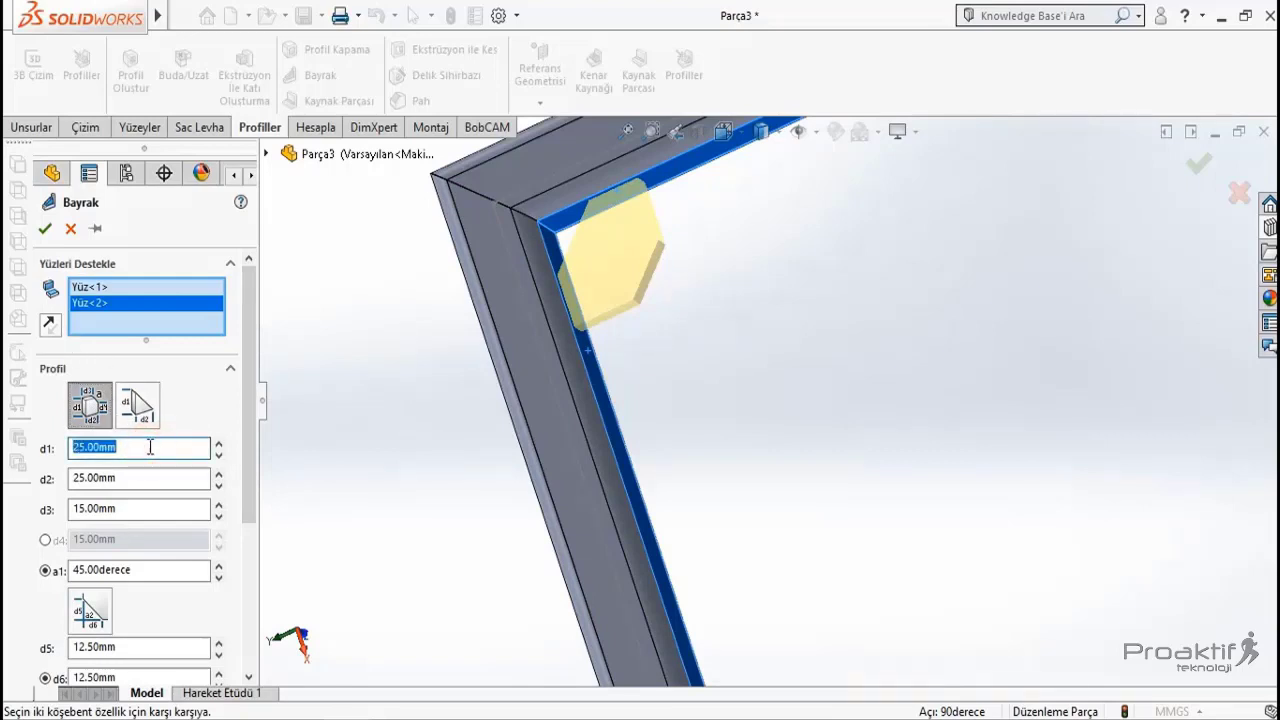
text(40)
key(Return)
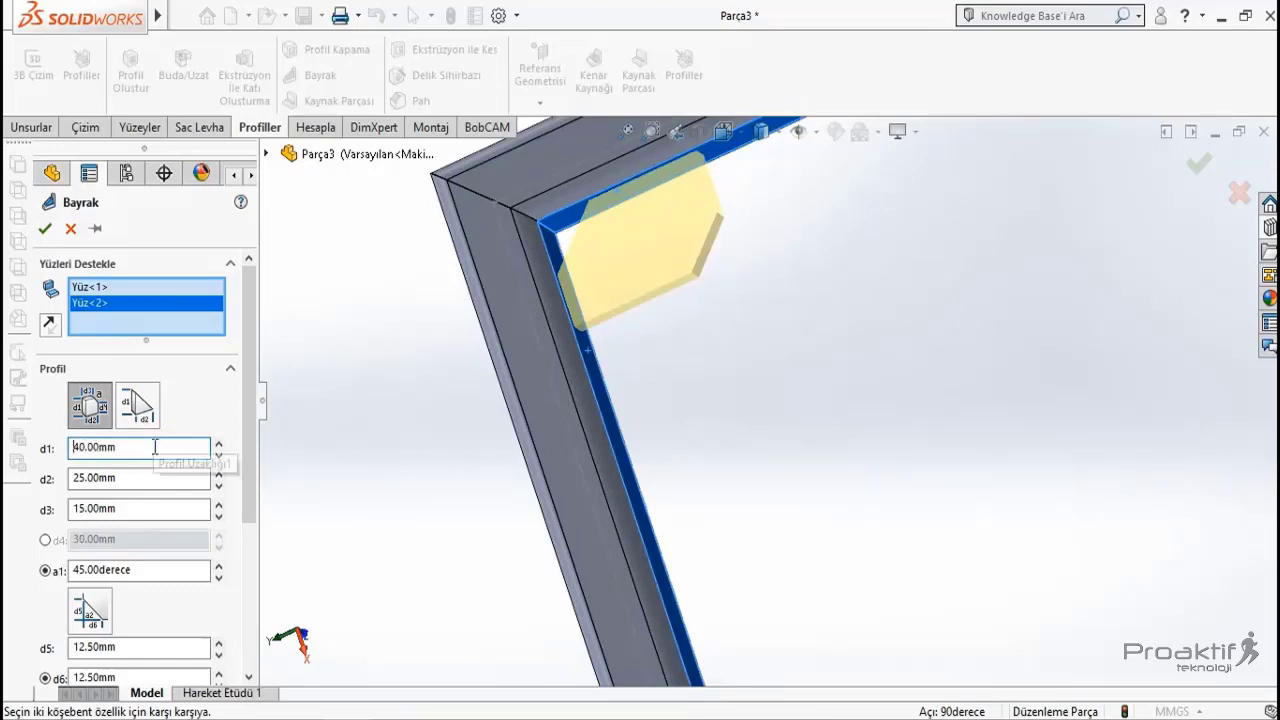
double_click(130, 478)
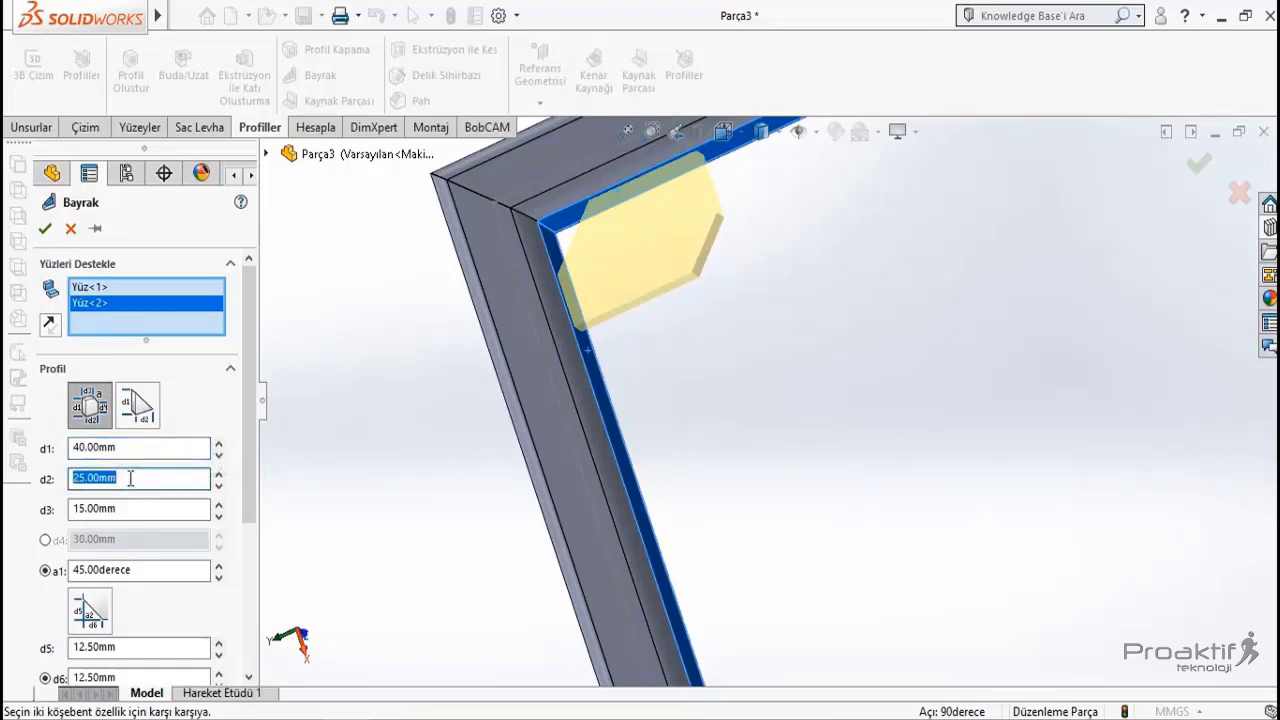
text(50)
key(Return)
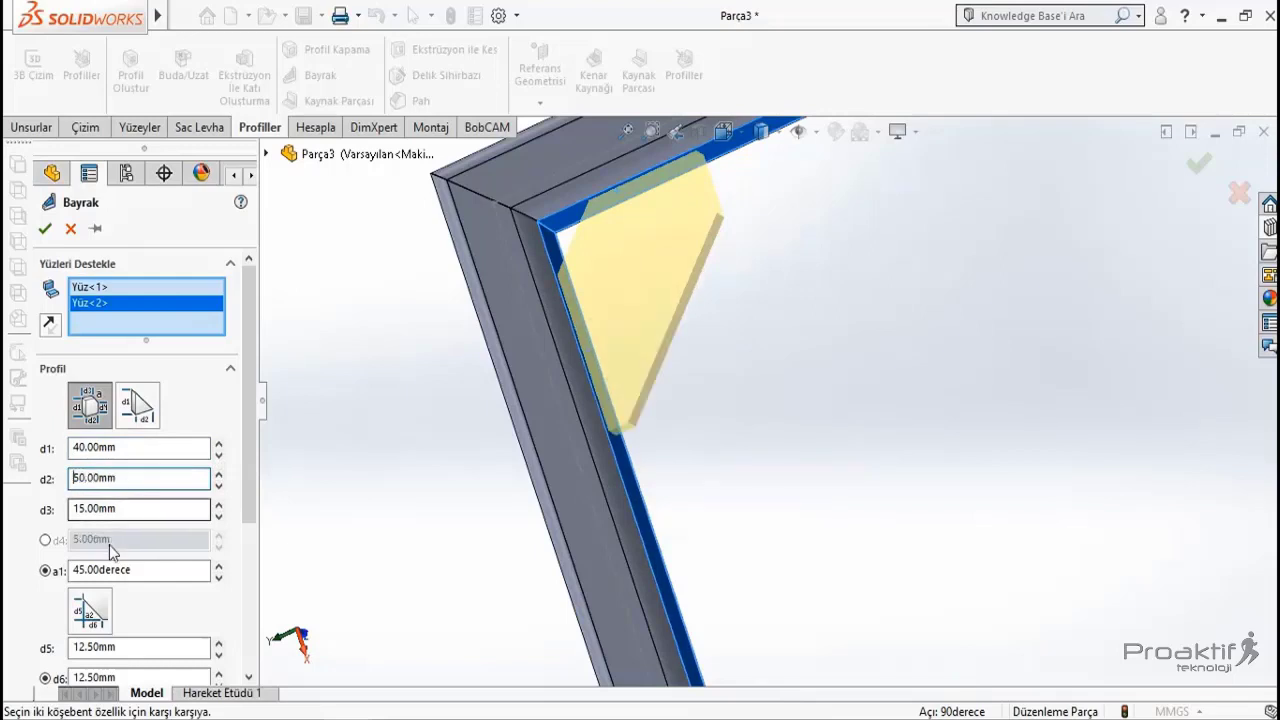
double_click(127, 509)
text(30)
key(Return)
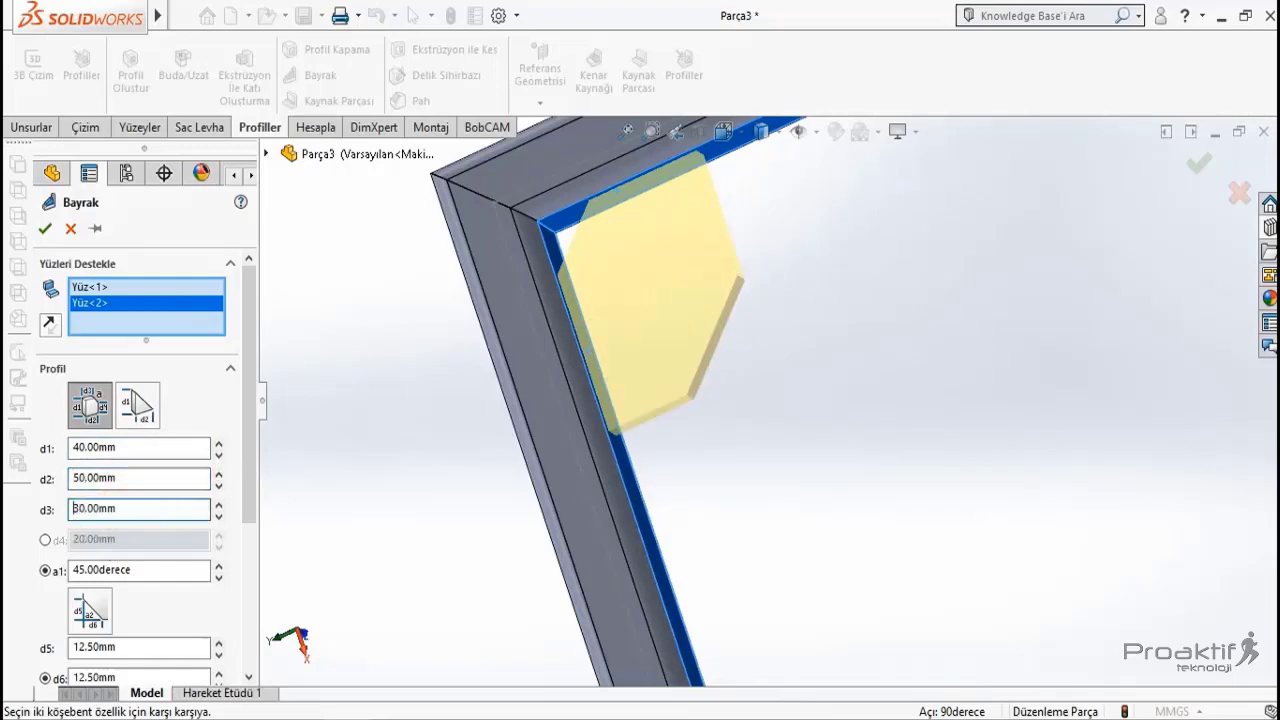
mouse_move(423, 457)
middle_down()
mouse_move(375, 465)
mouse_move(409, 451)
middle_up()
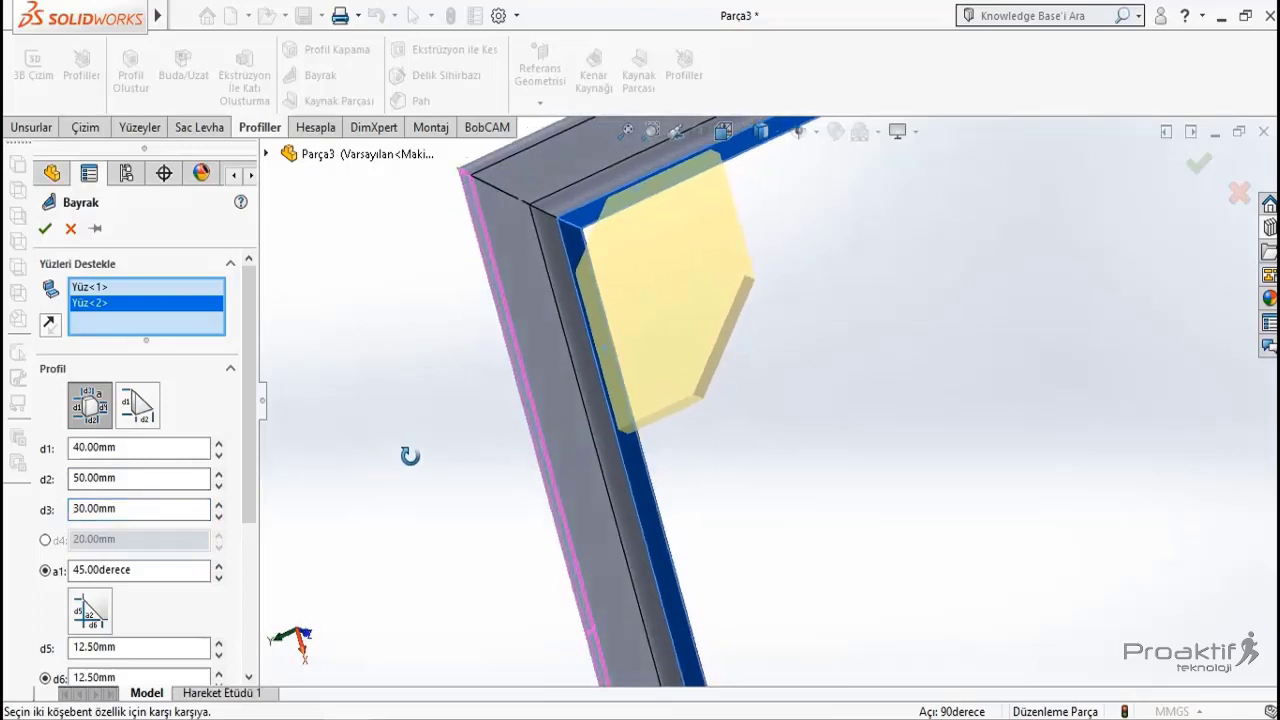
Step: Switch the gusset to a triangular profile with d1 60 mm and d2 80 mm
click(140, 408)
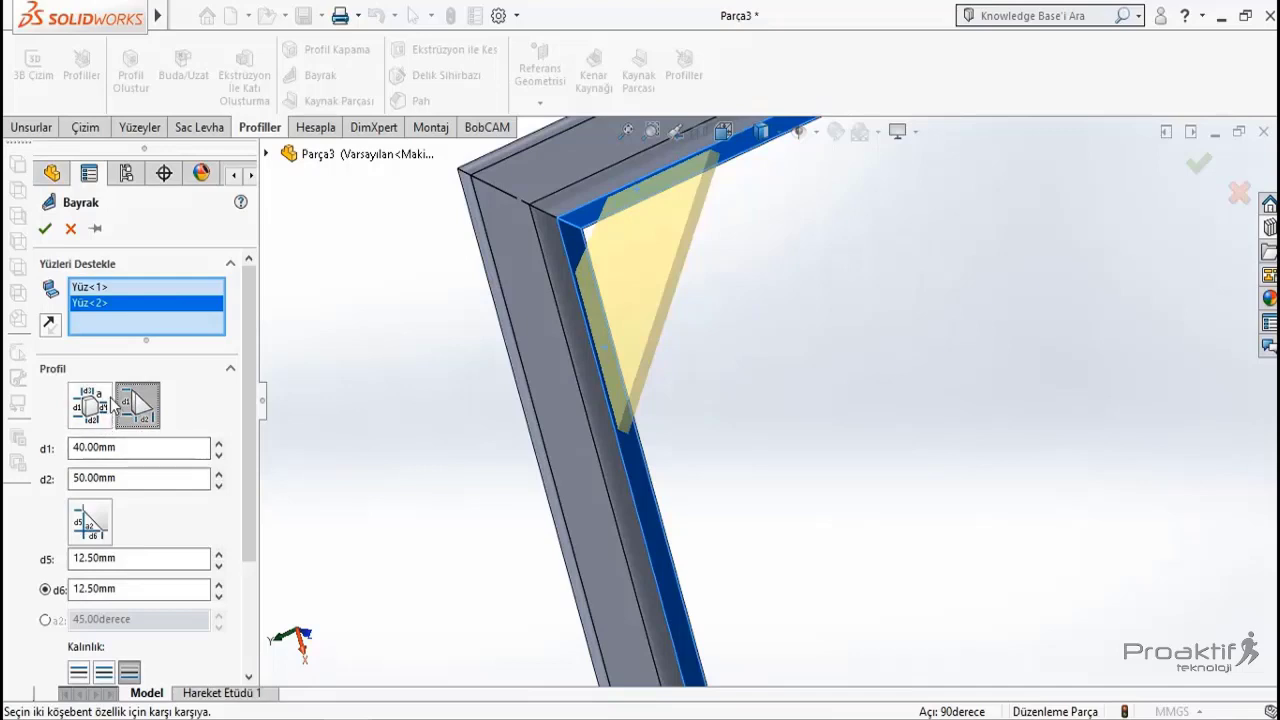
double_click(136, 447)
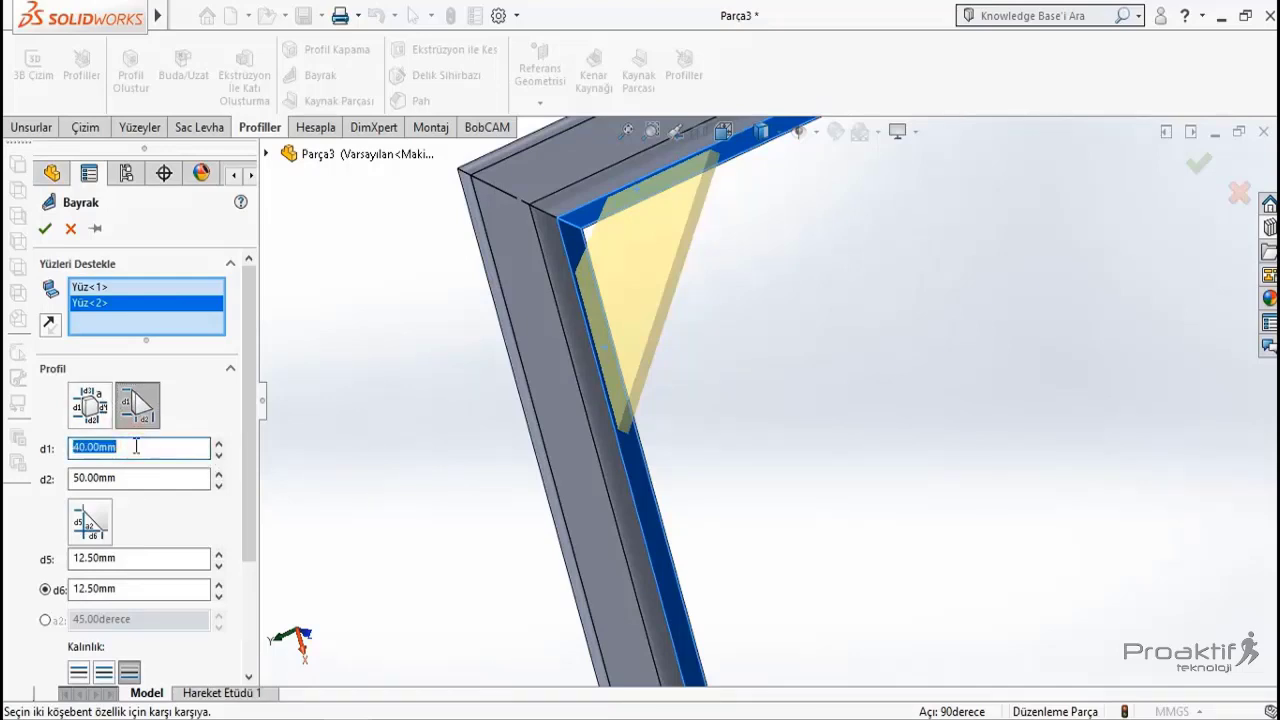
text(60)
key(Return)
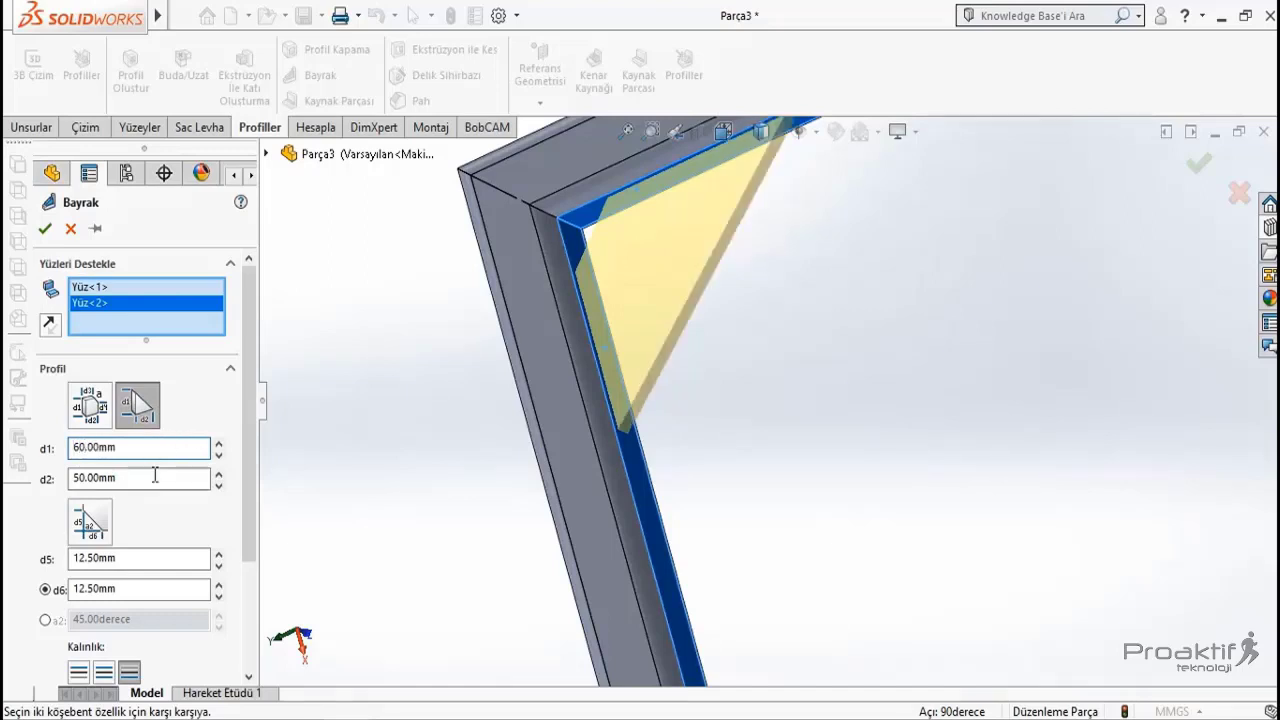
double_click(155, 476)
text(80)
key(Return)
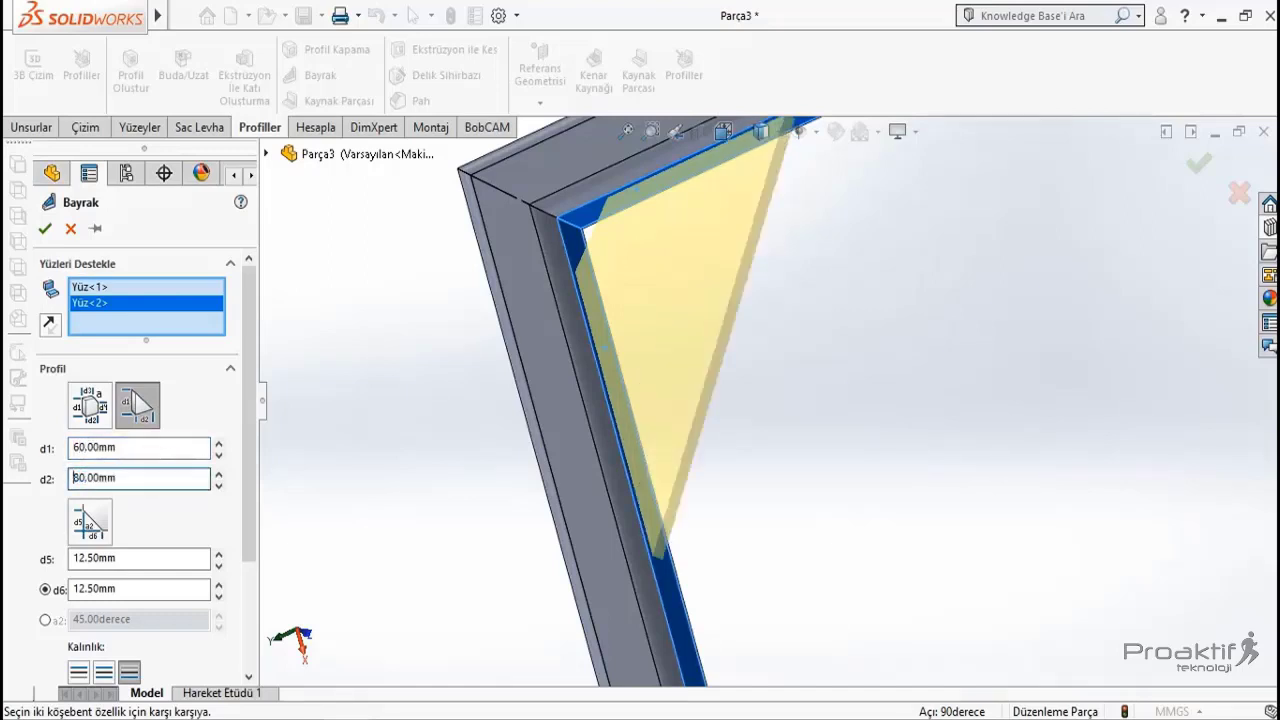
mouse_move(578, 350)
middle_down()
mouse_move(434, 374)
mouse_move(445, 376)
middle_up()
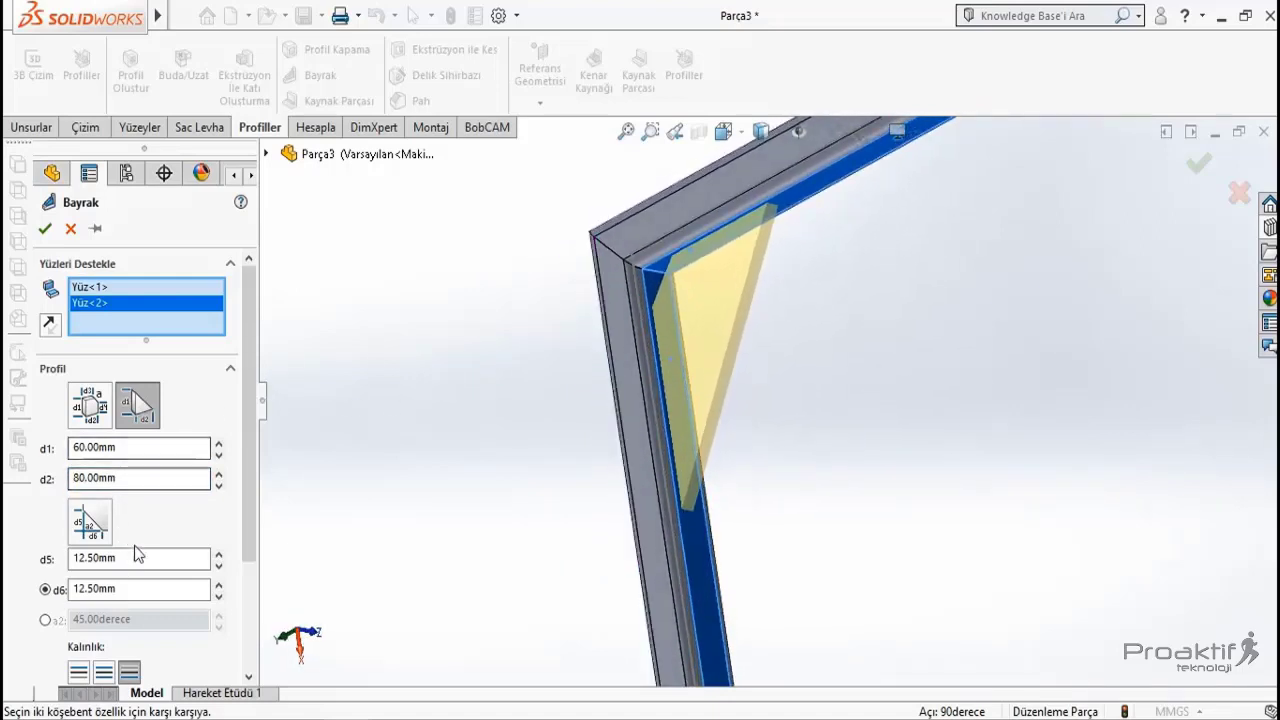
Step: Enter gusset d5 25 mm and d6 30 mm, giving an angle of about 50.19 degrees
click(249, 532)
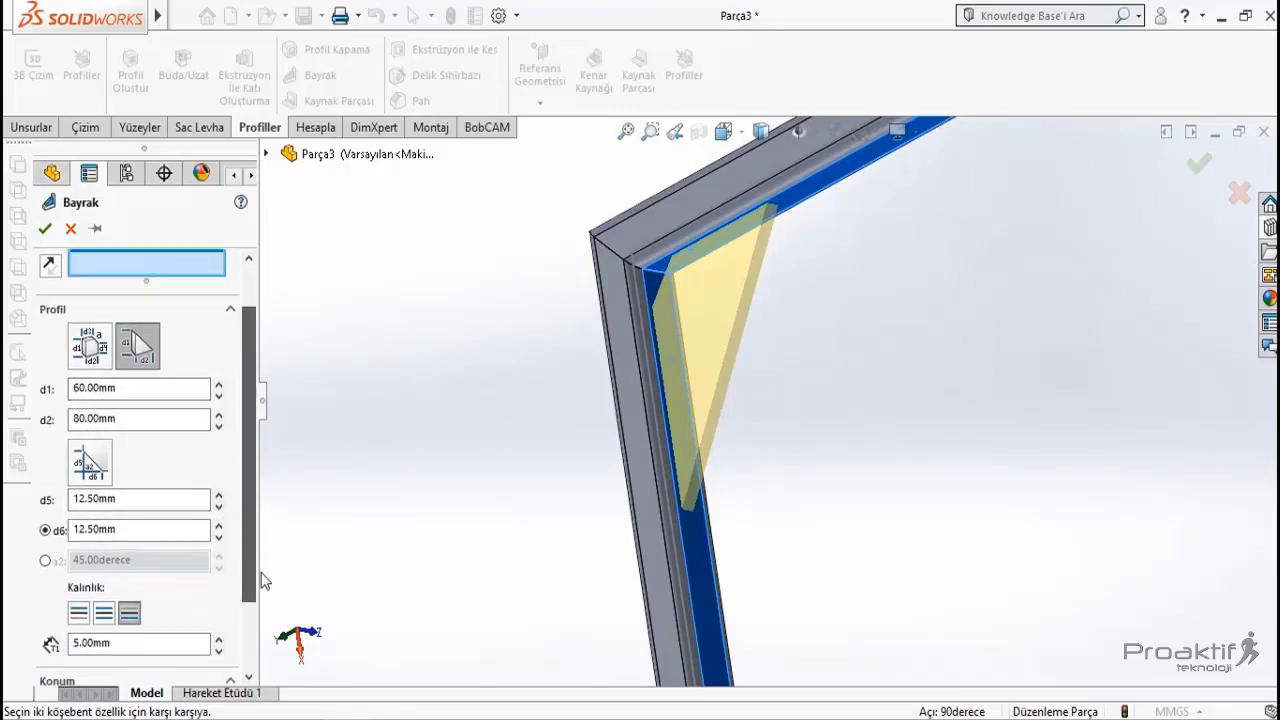
click(130, 500)
double_click(130, 500)
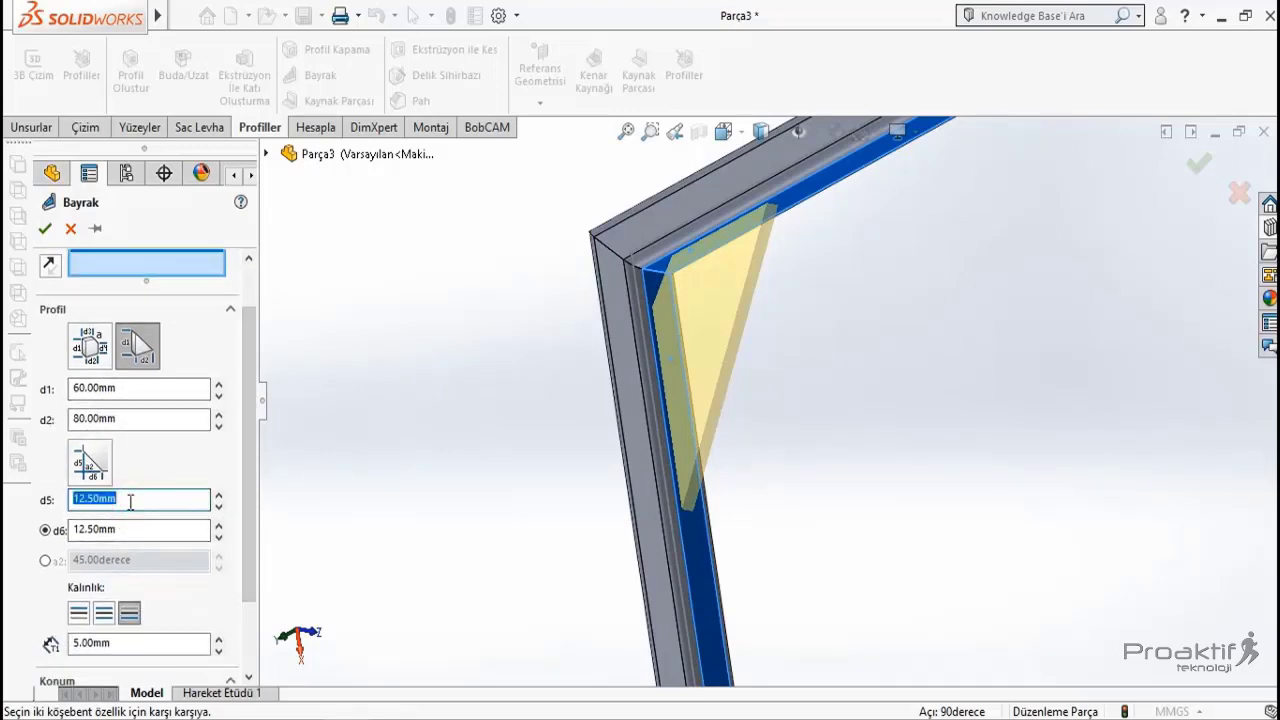
text(25)
key(Return)
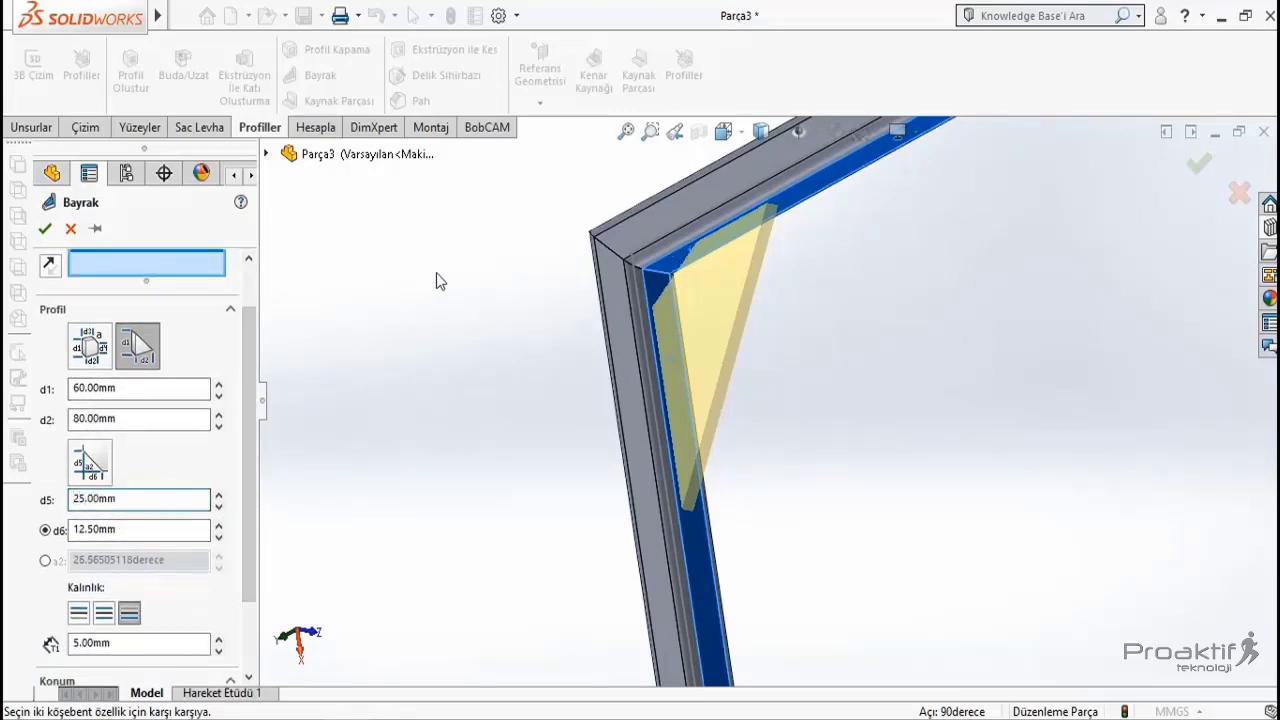
scroll(755, 268, down, 3)
middle_drag(755, 268, 748, 307)
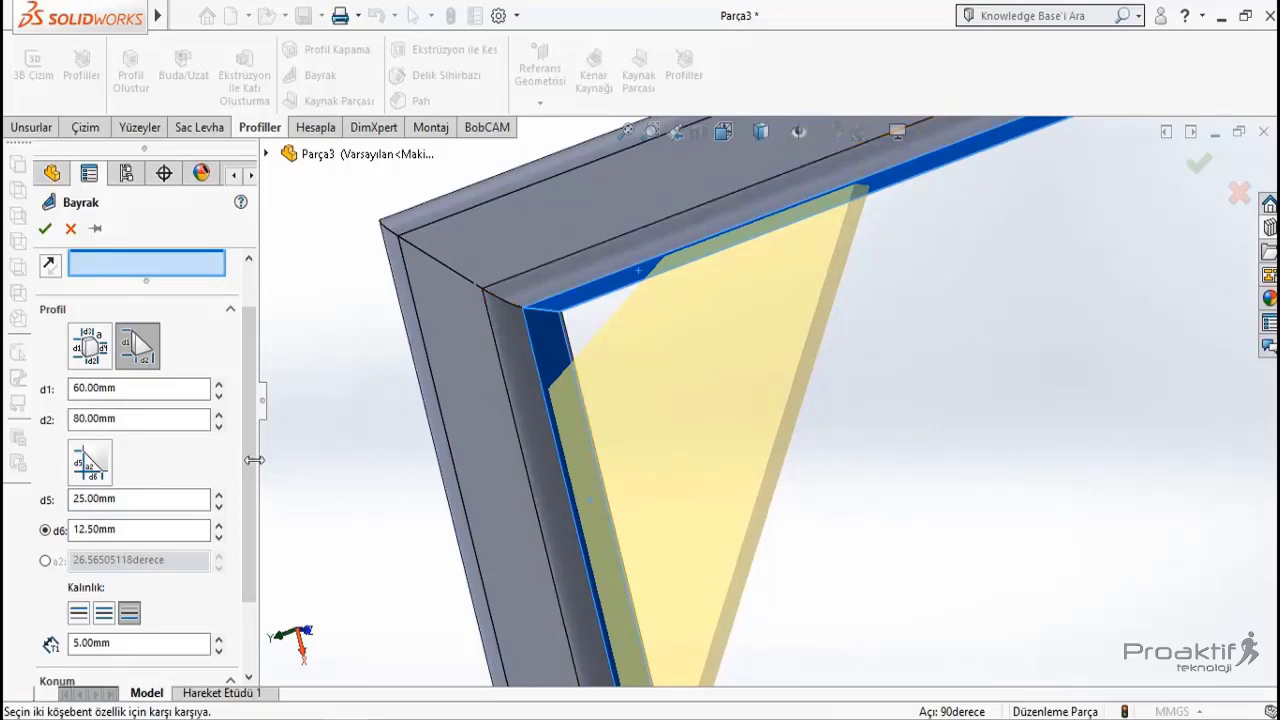
double_click(155, 530)
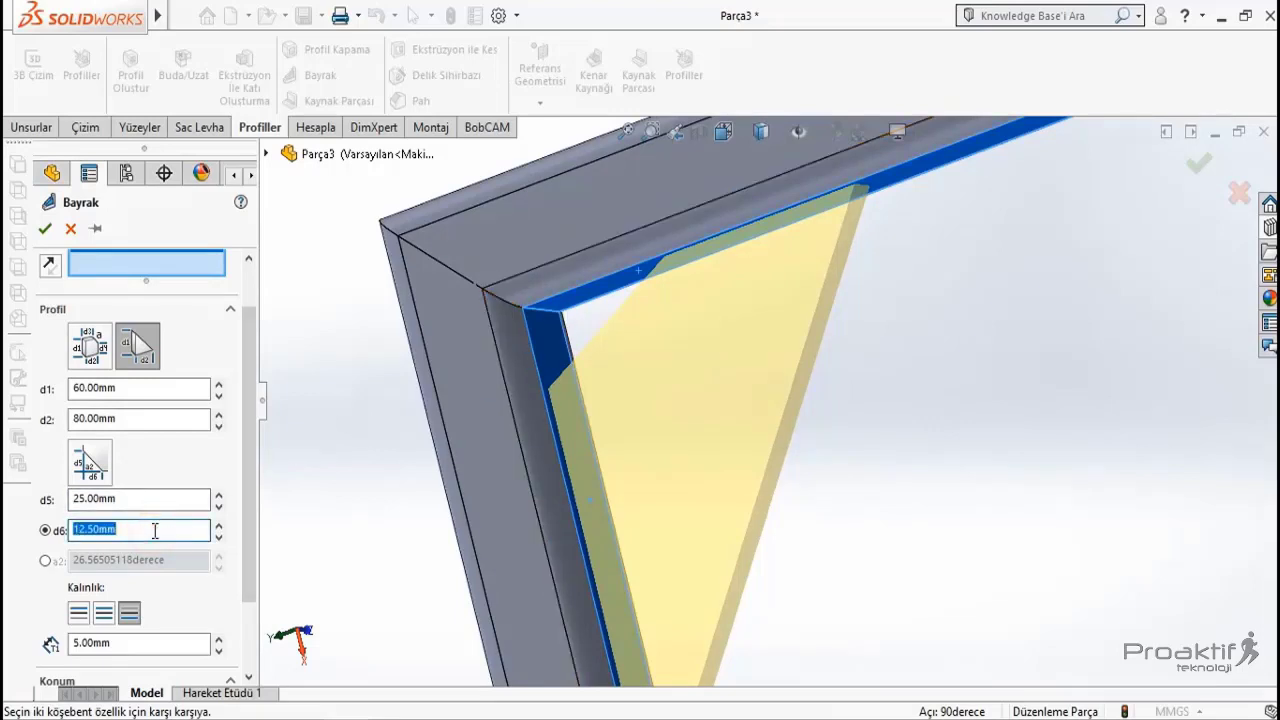
text(30)
key(Return)
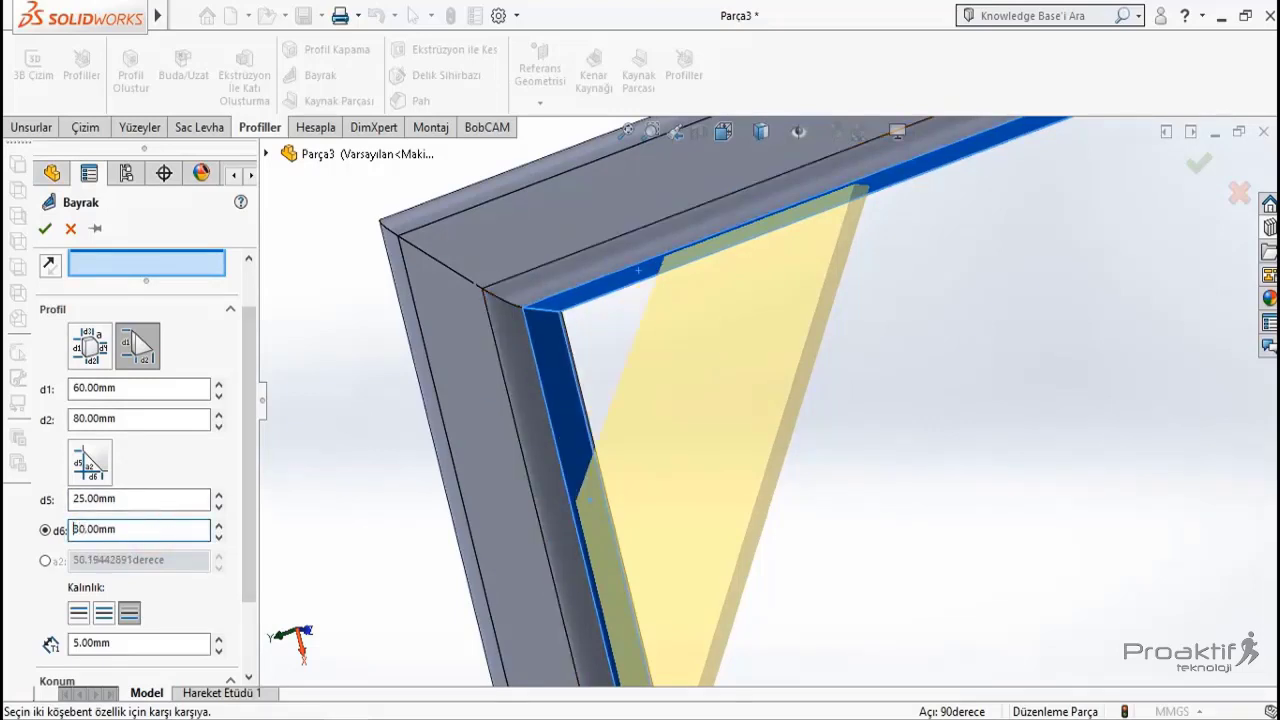
middle_drag(430, 444, 420, 444)
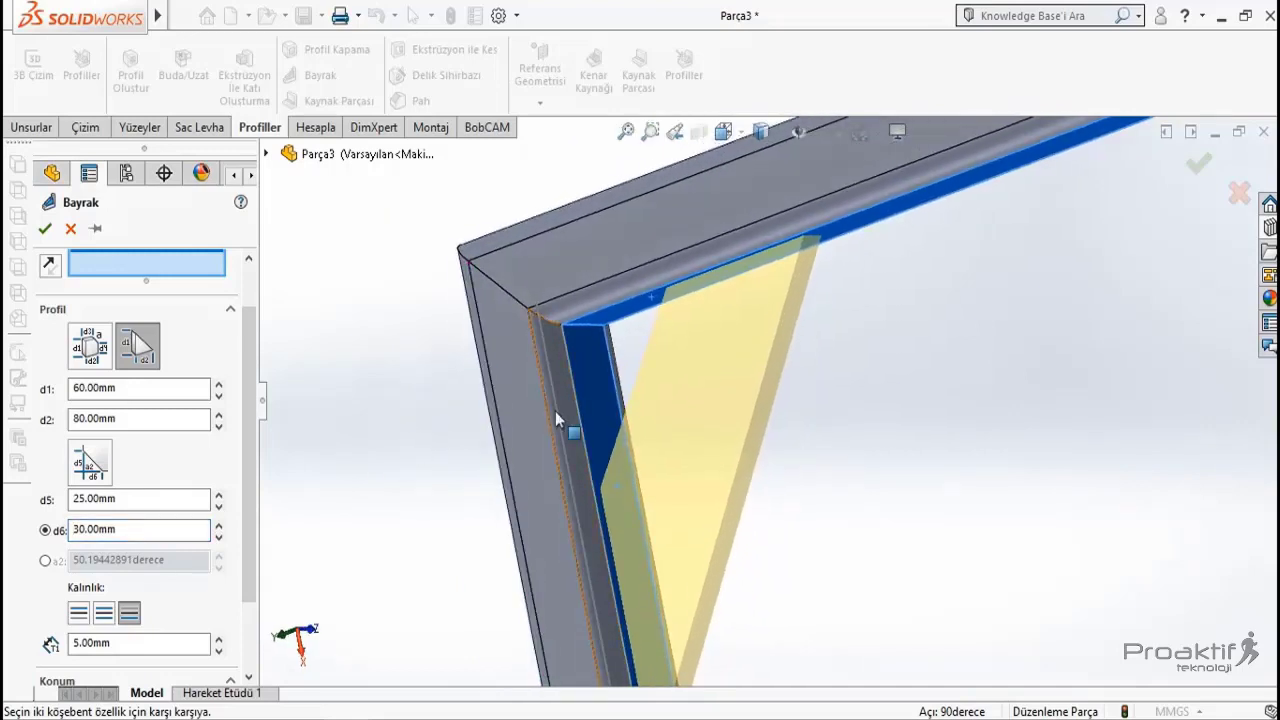
drag(251, 566, 251, 661)
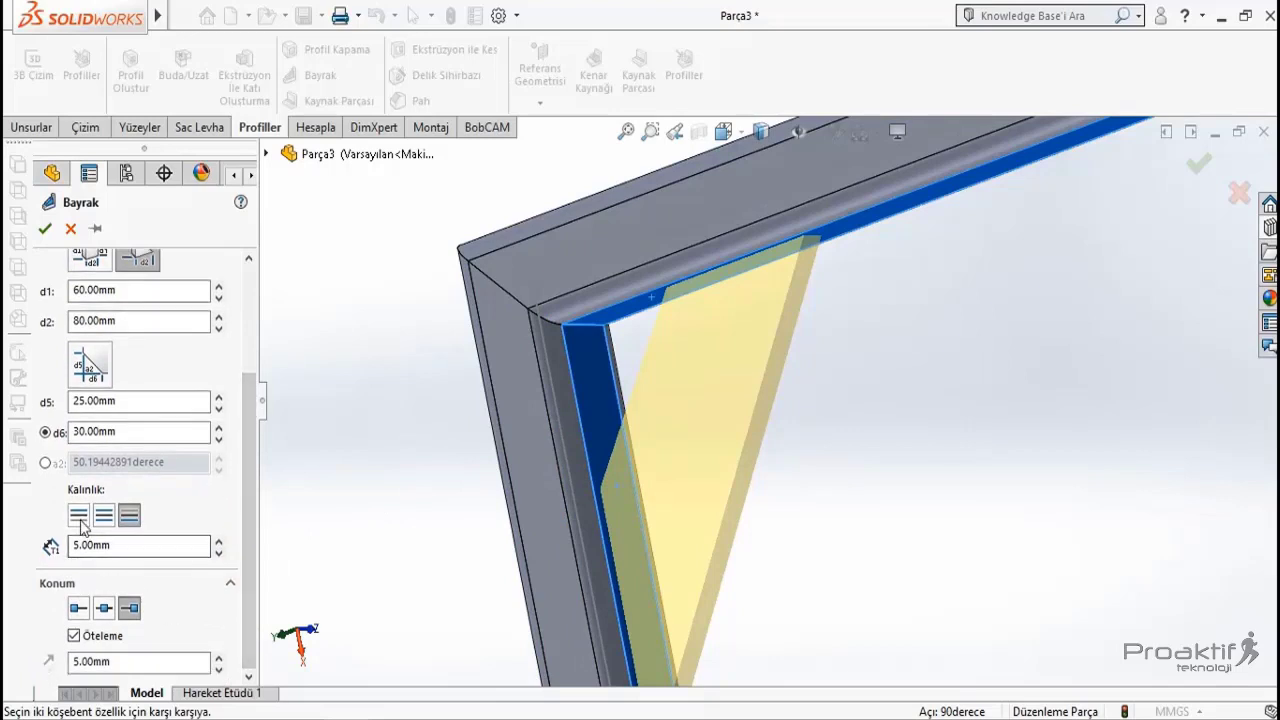
click(80, 521)
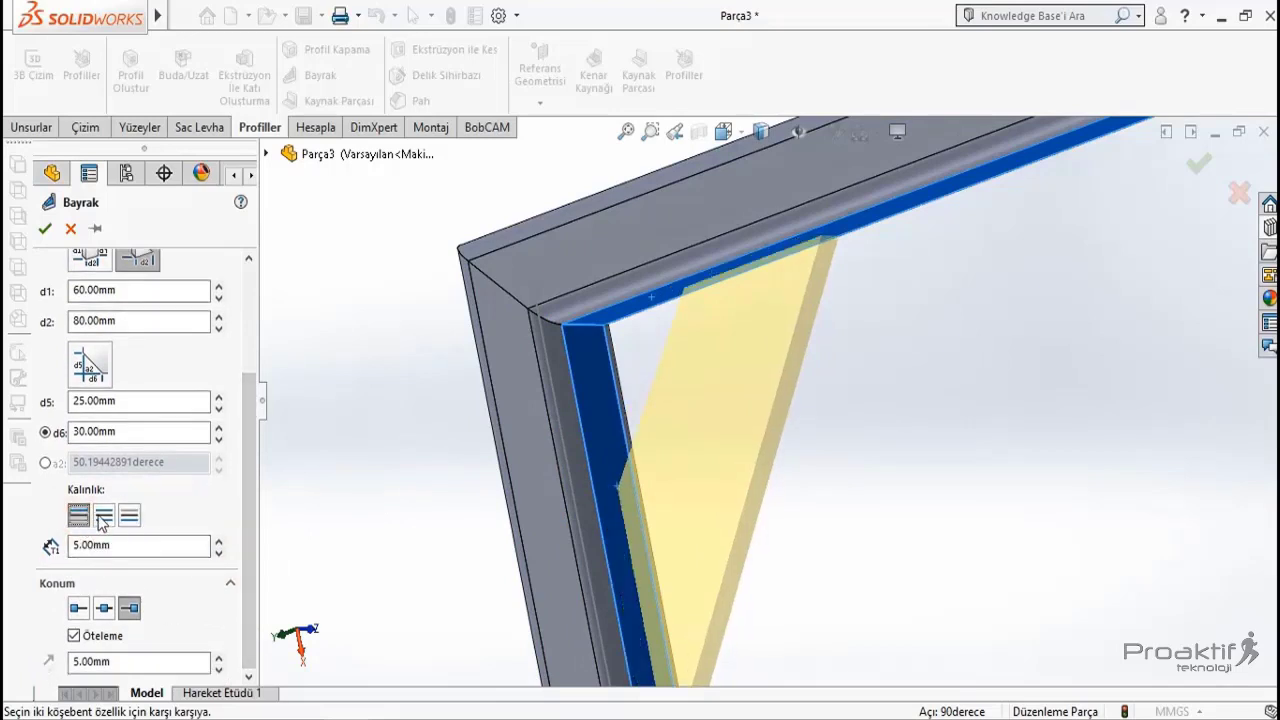
click(103, 517)
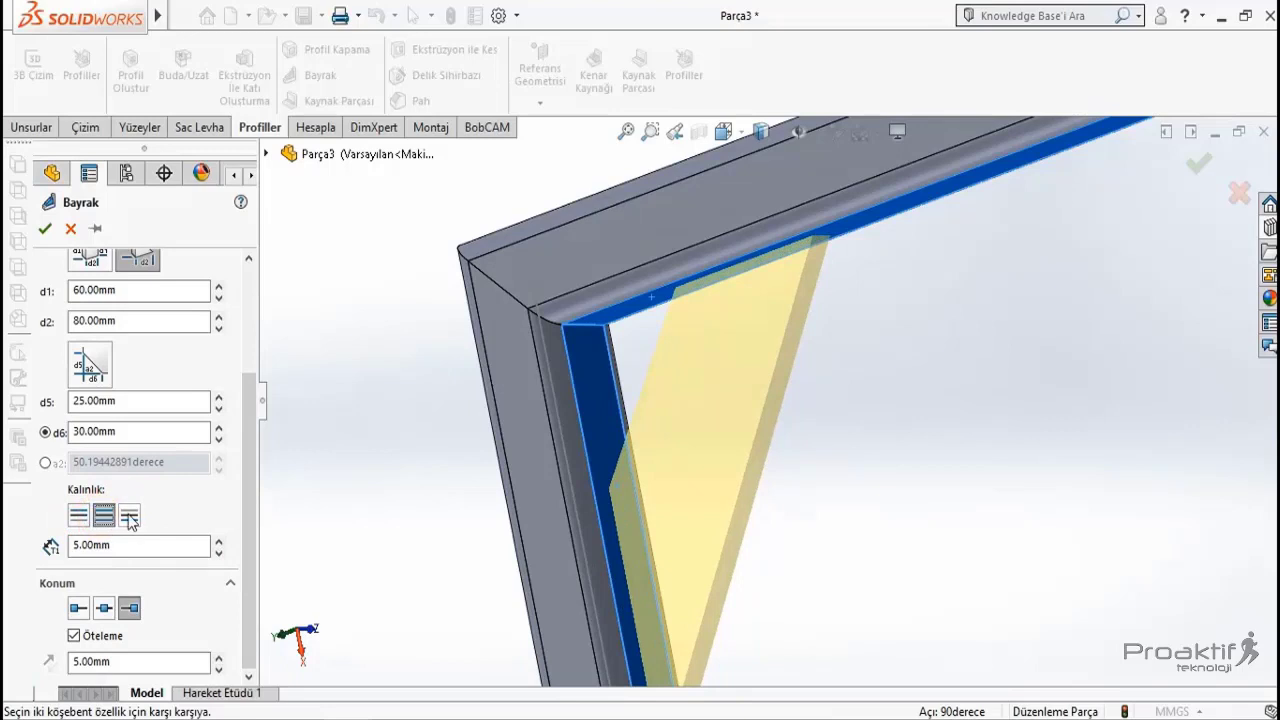
click(129, 516)
middle_drag(425, 495, 431, 480)
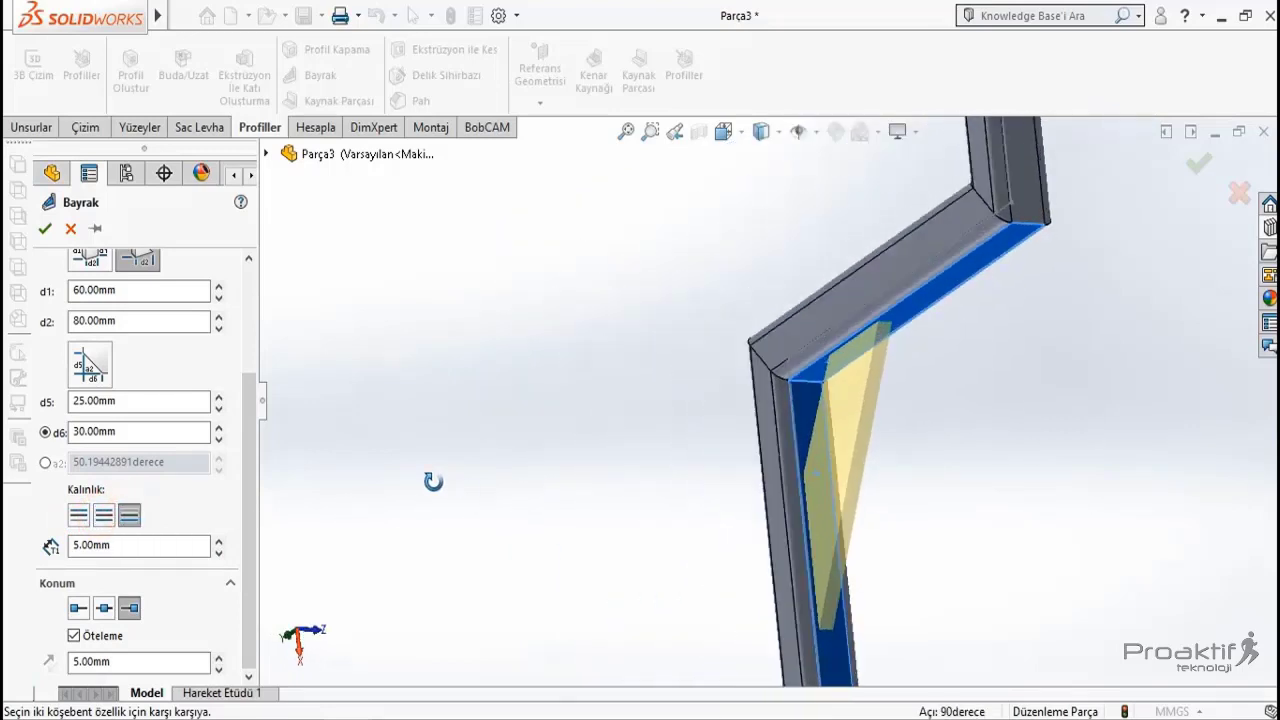
middle_drag(763, 490, 958, 497)
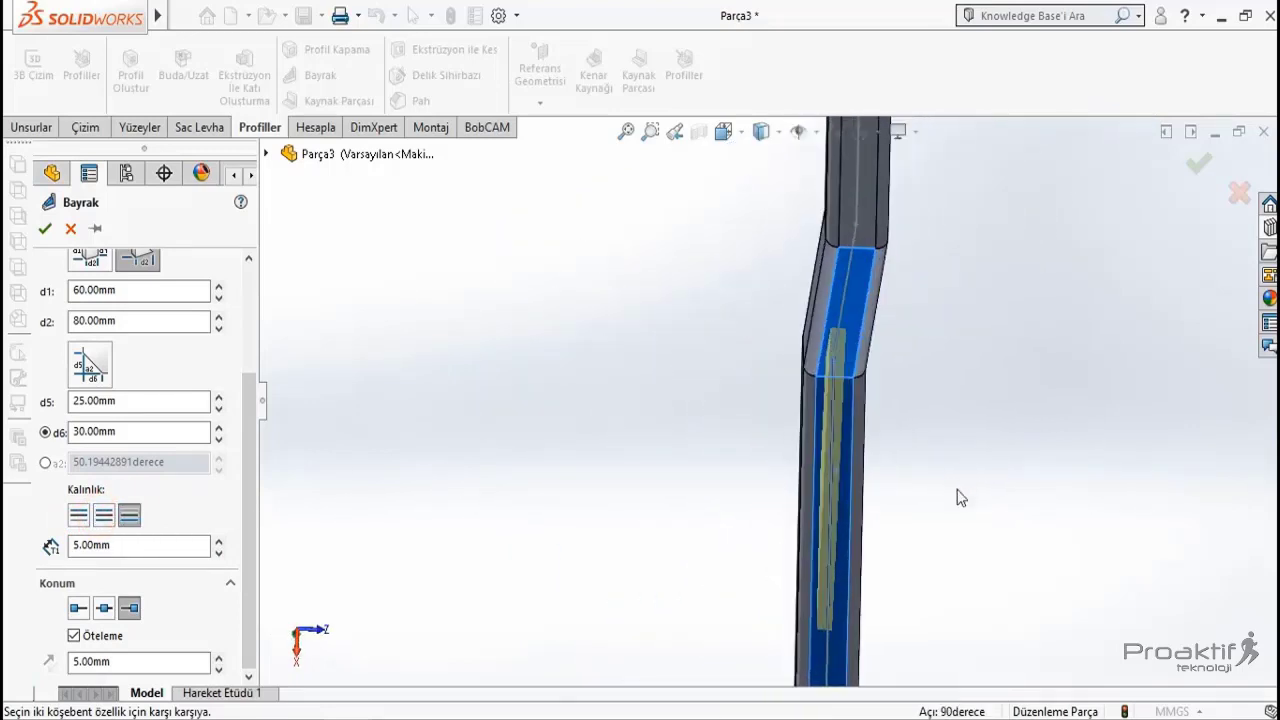
click(77, 520)
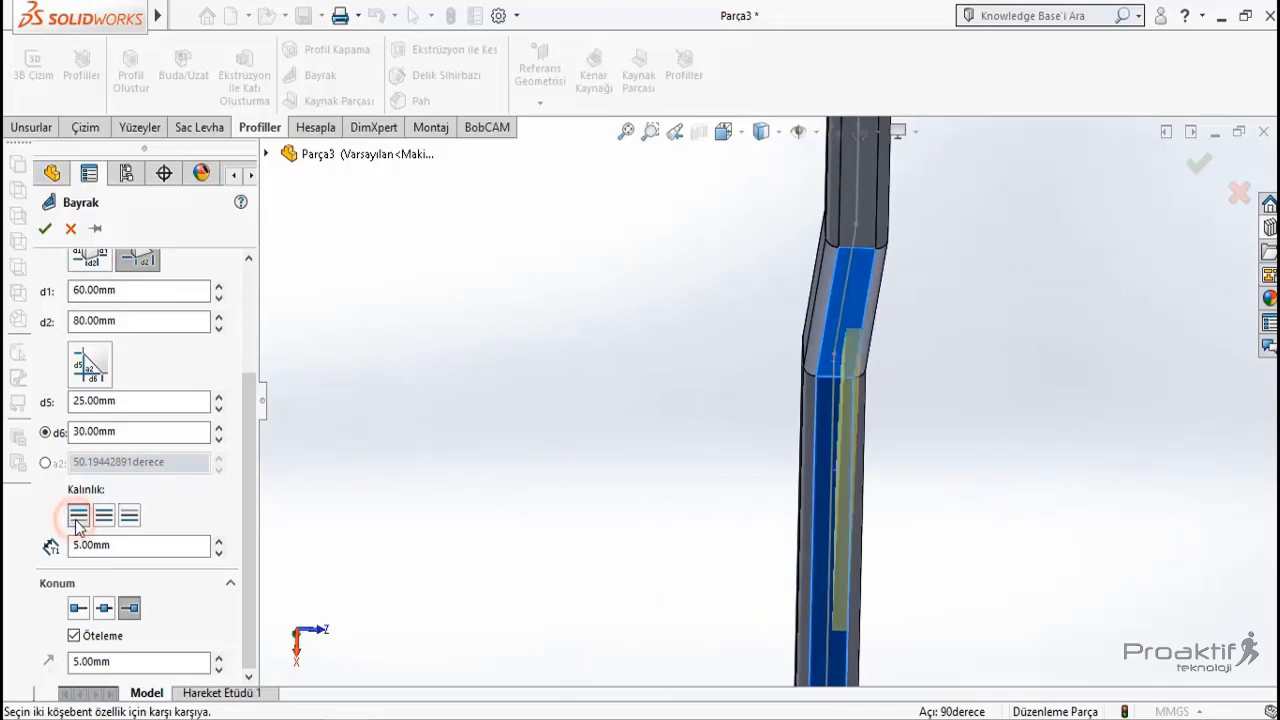
click(105, 518)
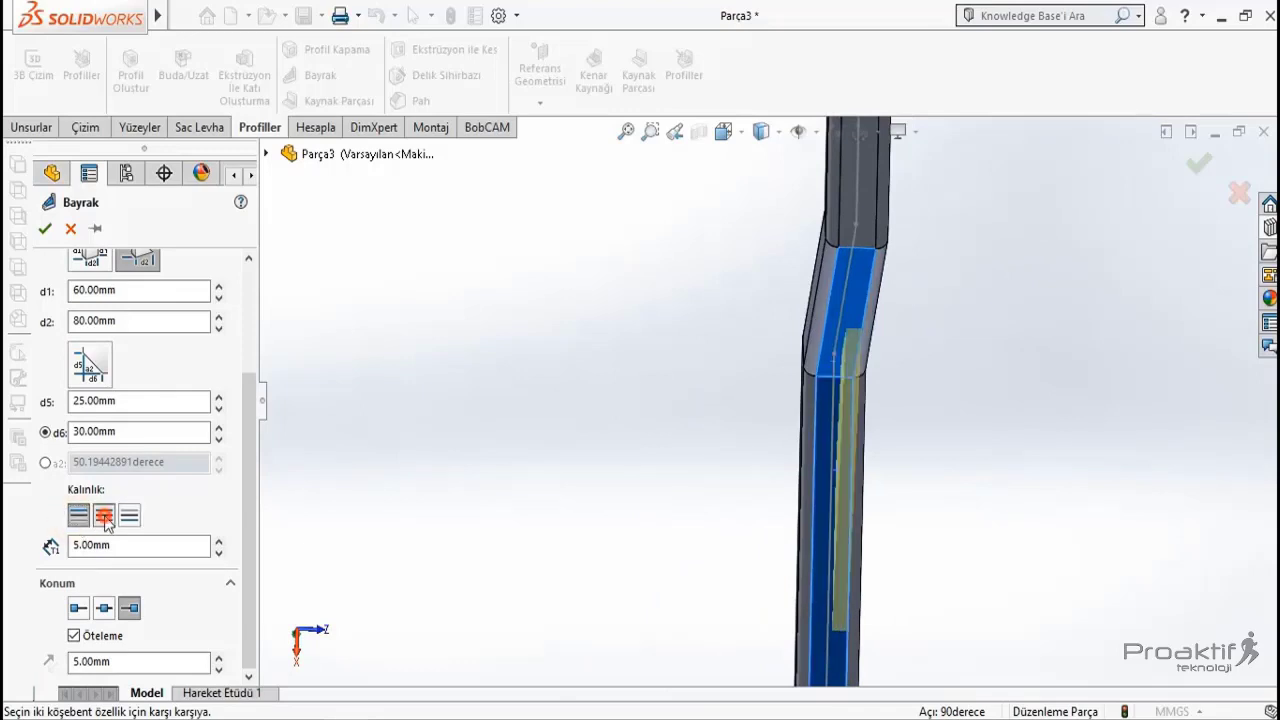
click(131, 518)
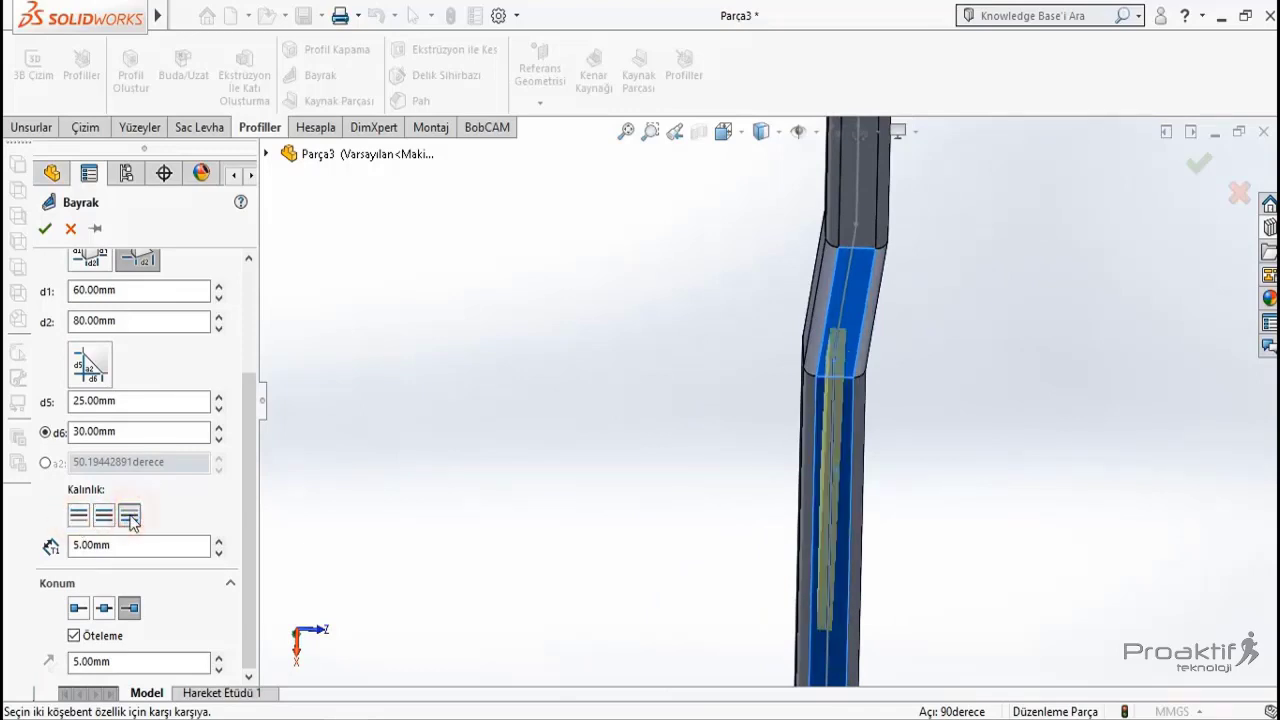
double_click(136, 544)
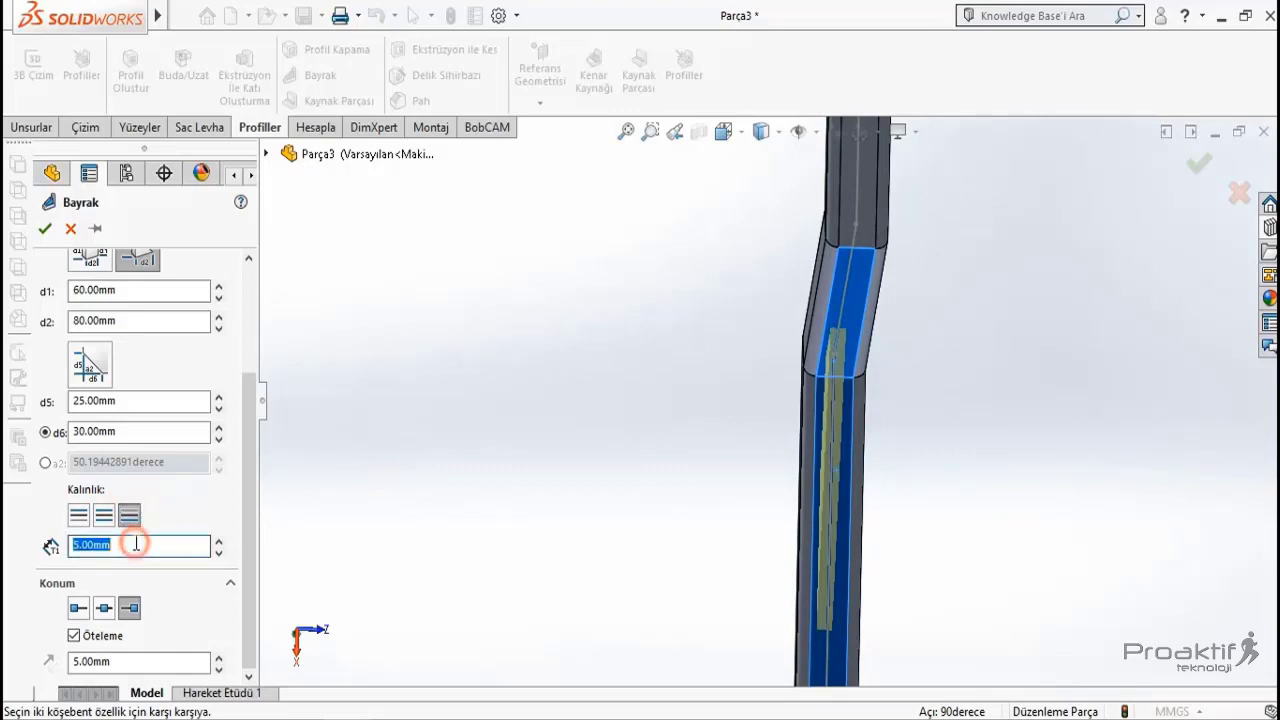
text(2)
key(Return)
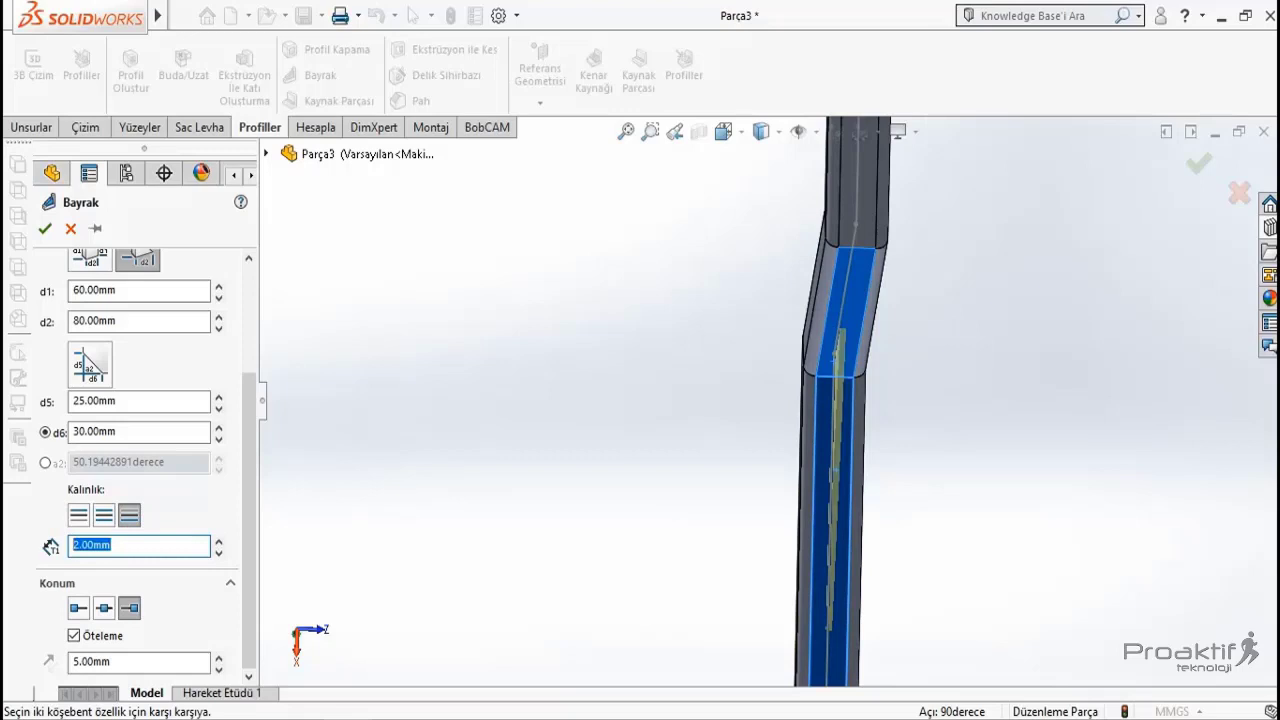
text(20)
key(Return)
middle_drag(333, 378, 509, 414)
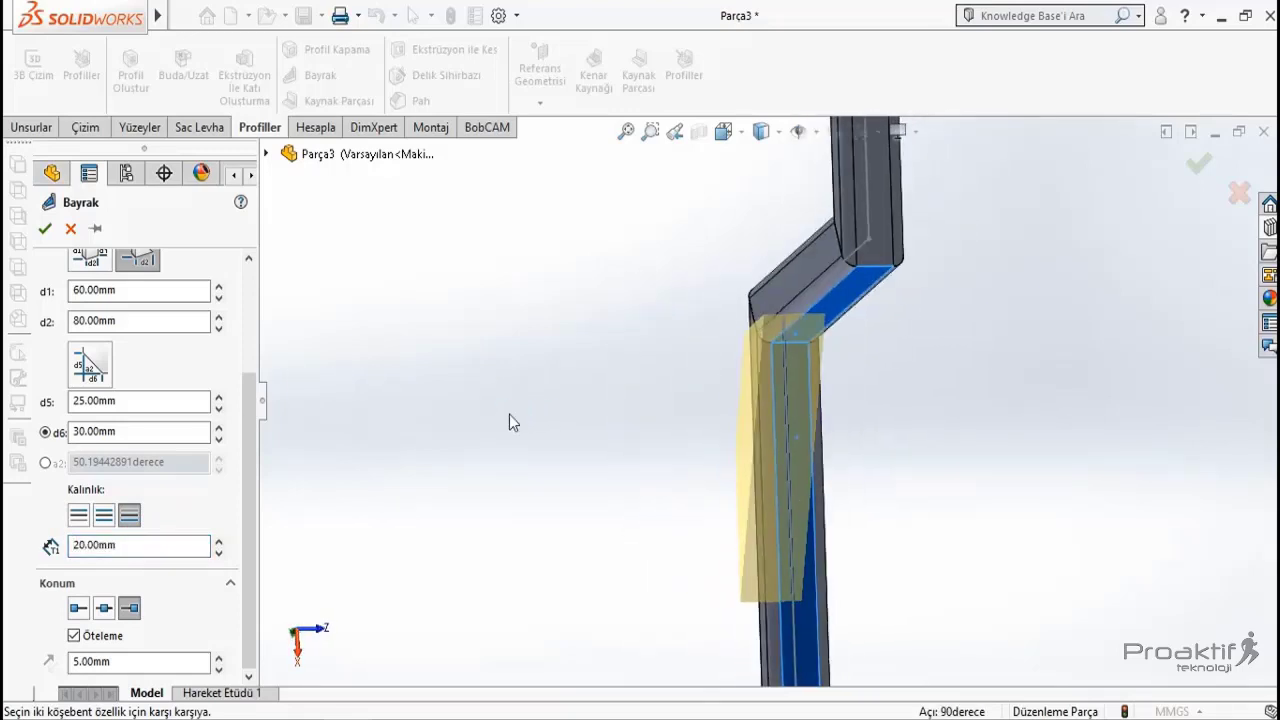
double_click(175, 545)
text(5)
key(Return)
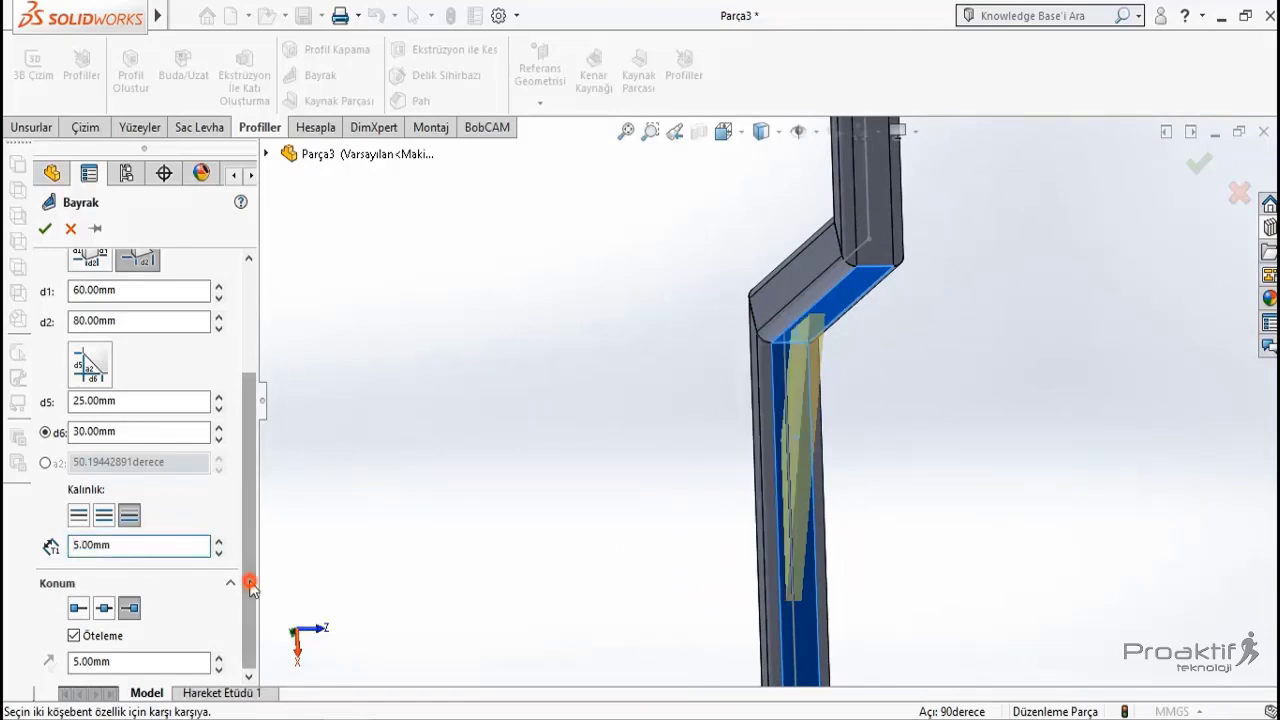
click(79, 608)
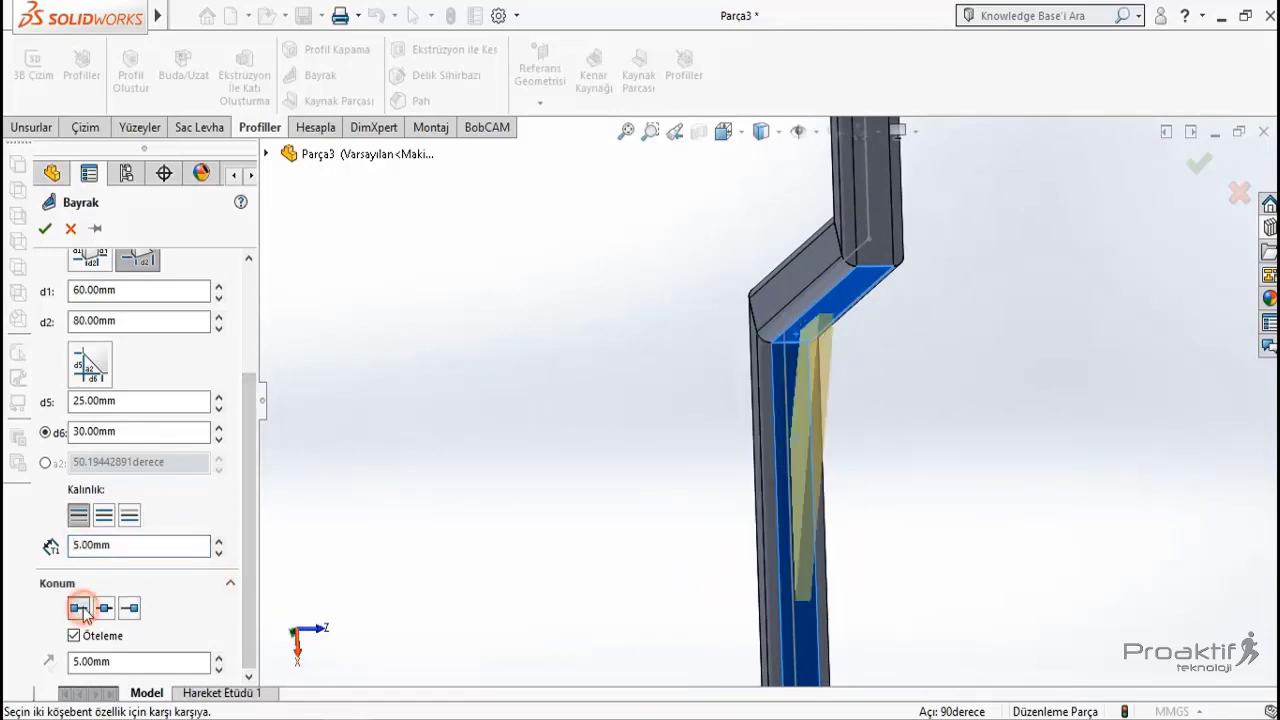
click(104, 608)
click(131, 608)
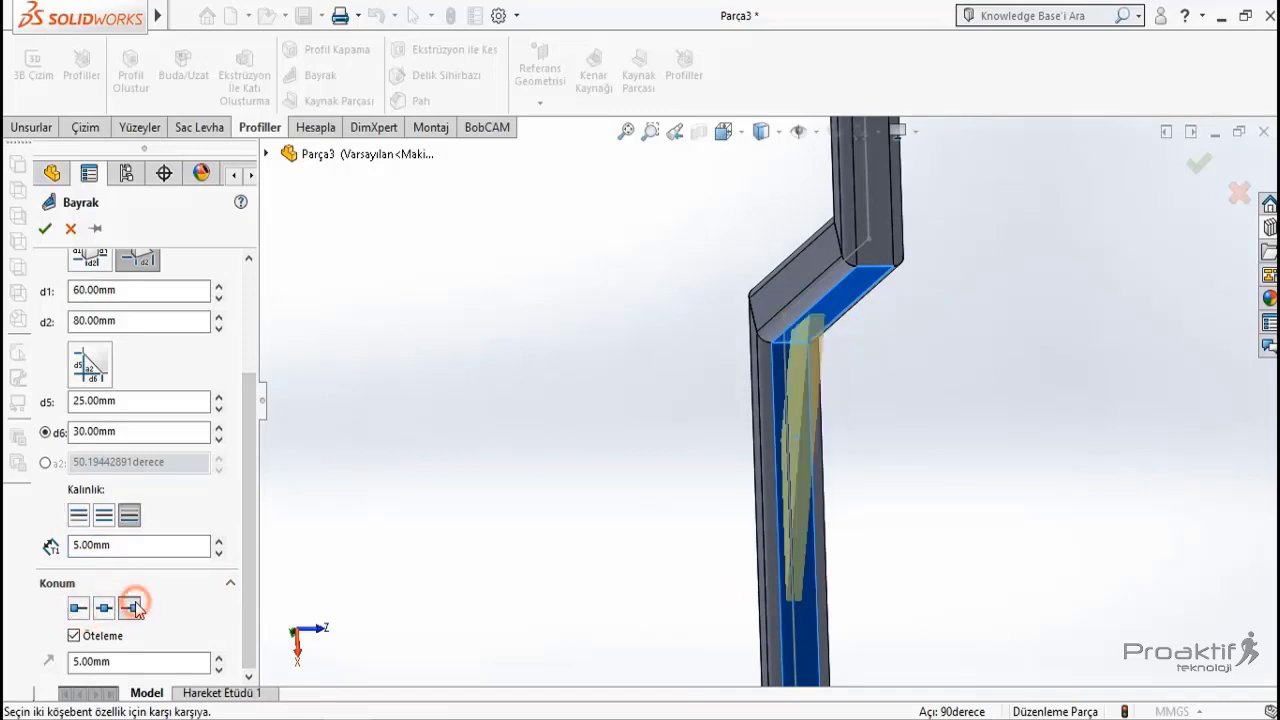
click(79, 608)
scroll(786, 460, down, 2)
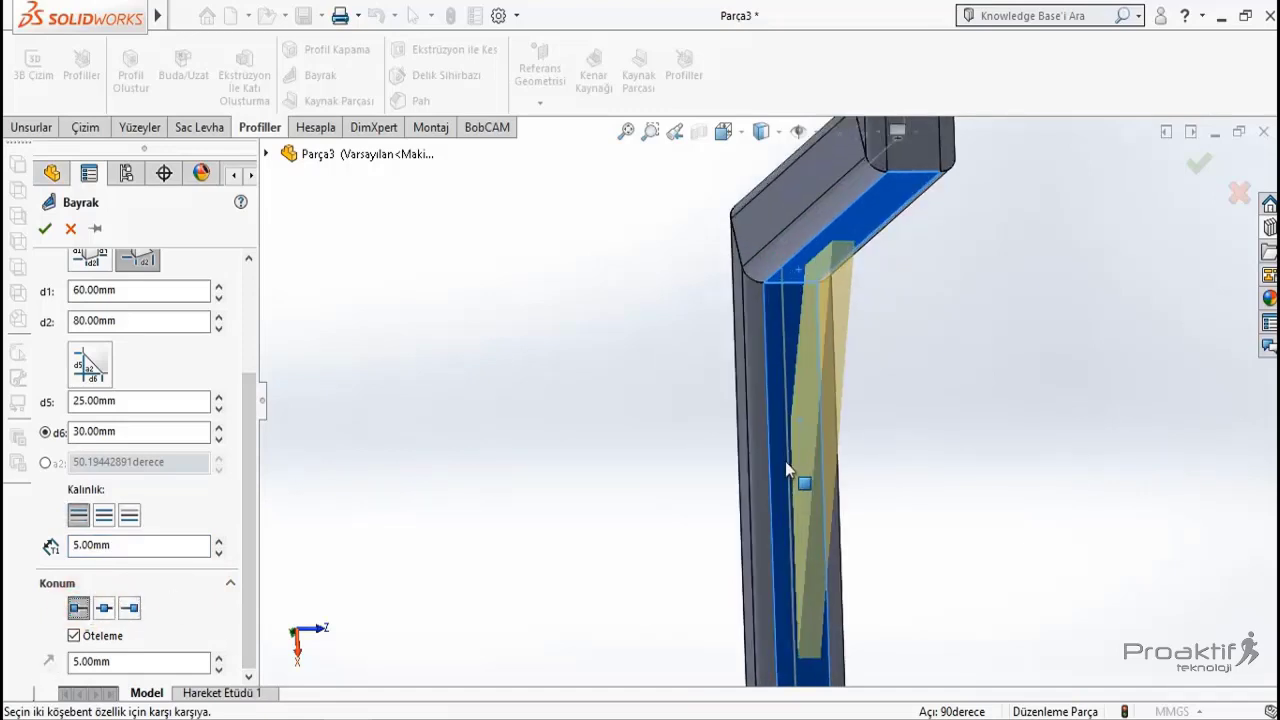
middle_drag(624, 407, 614, 401)
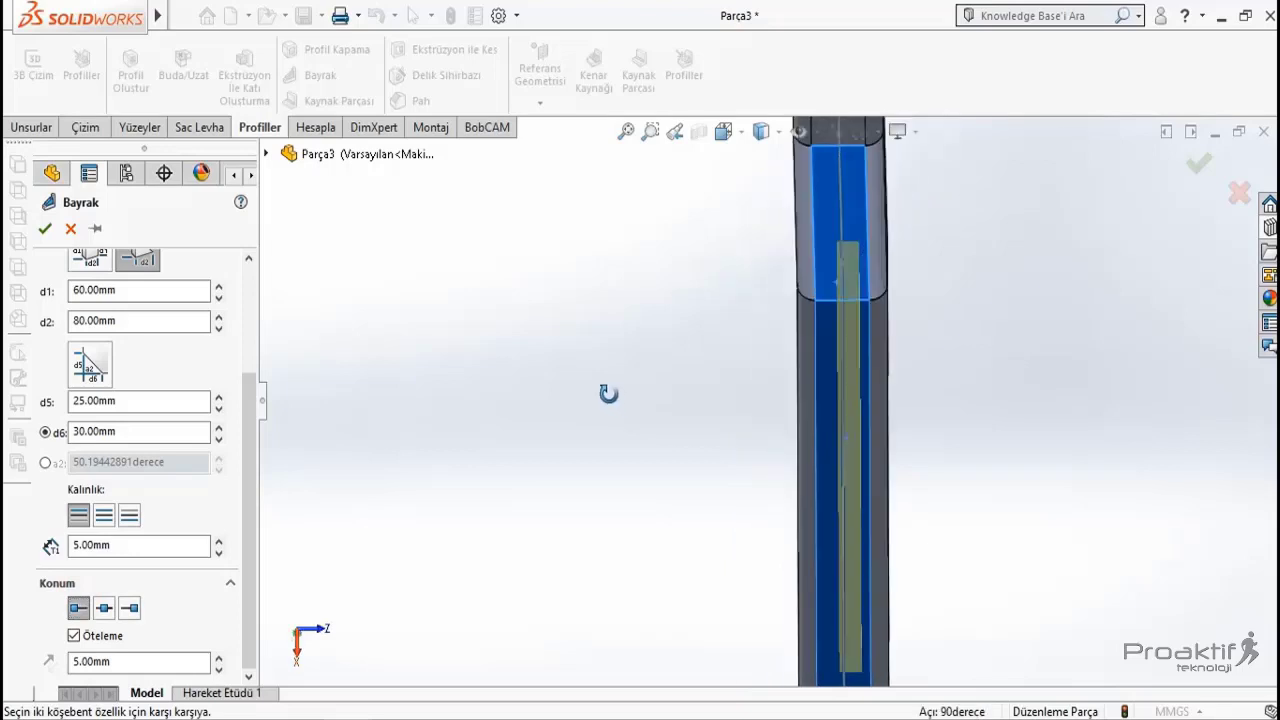
click(104, 608)
click(131, 608)
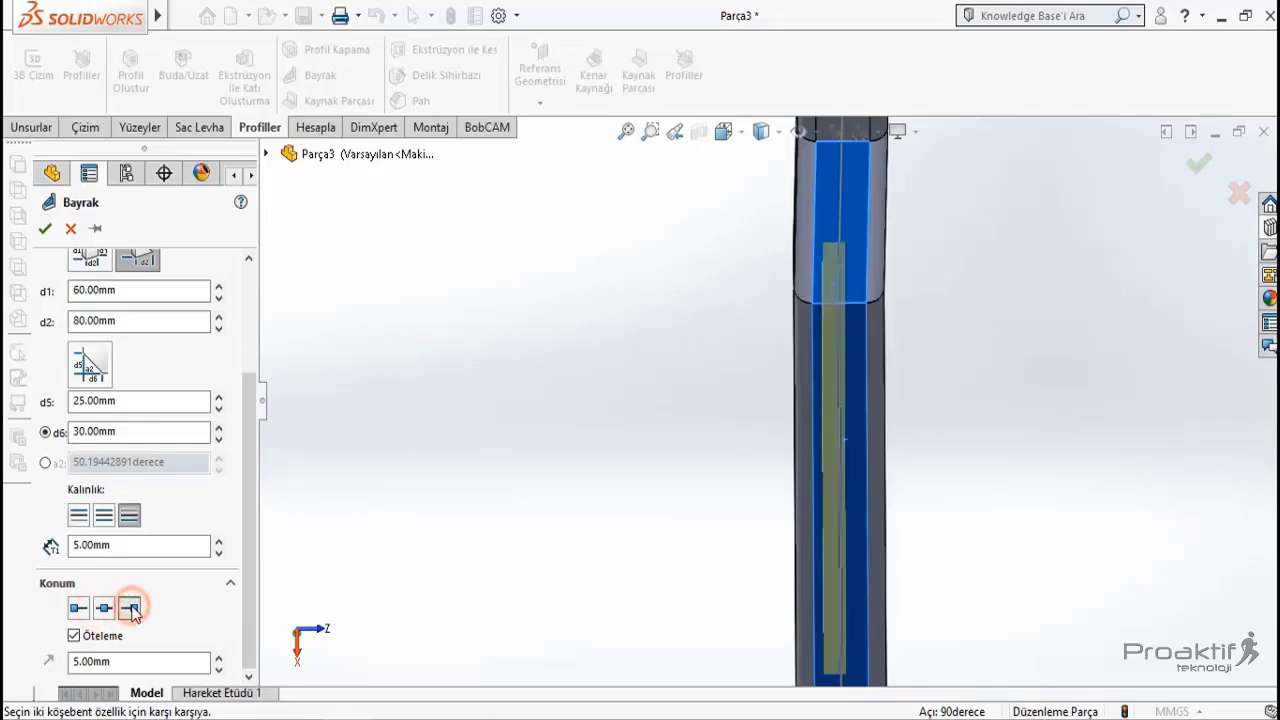
middle_drag(443, 551, 464, 540)
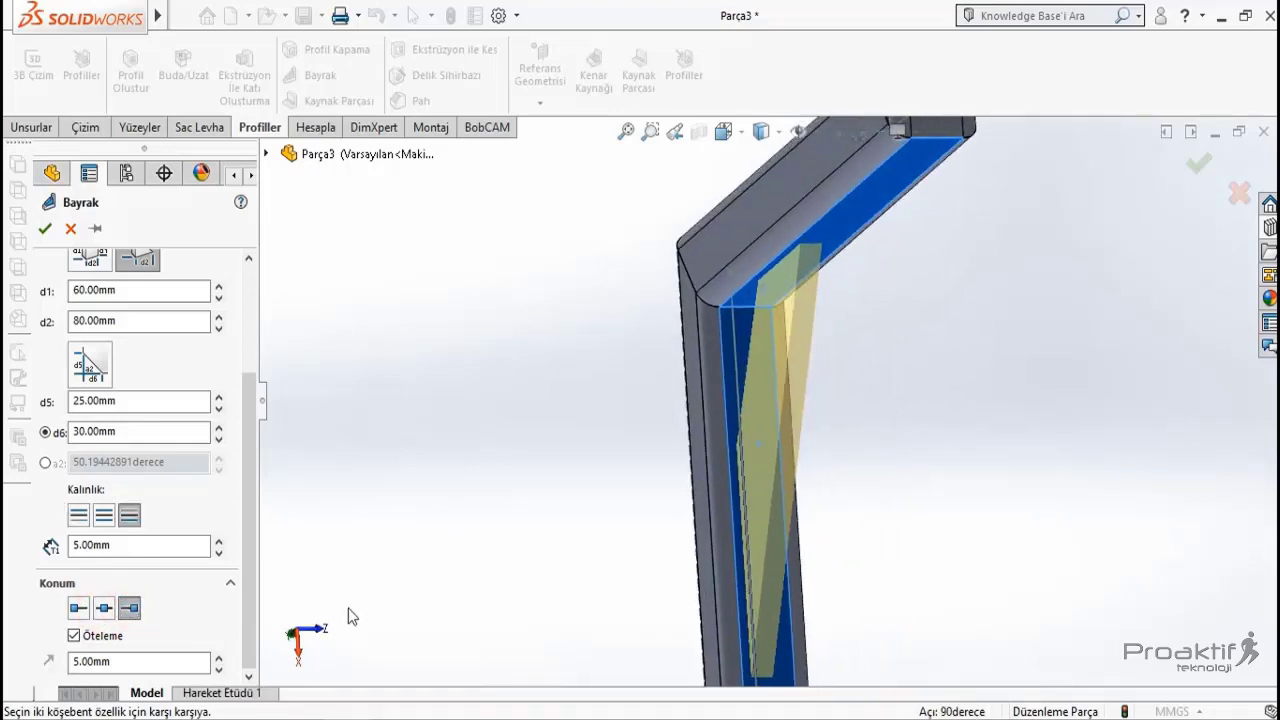
Step: Try Öteleme offsets of 20 mm and 10 mm, then switch the offset off
double_click(143, 664)
text(20)
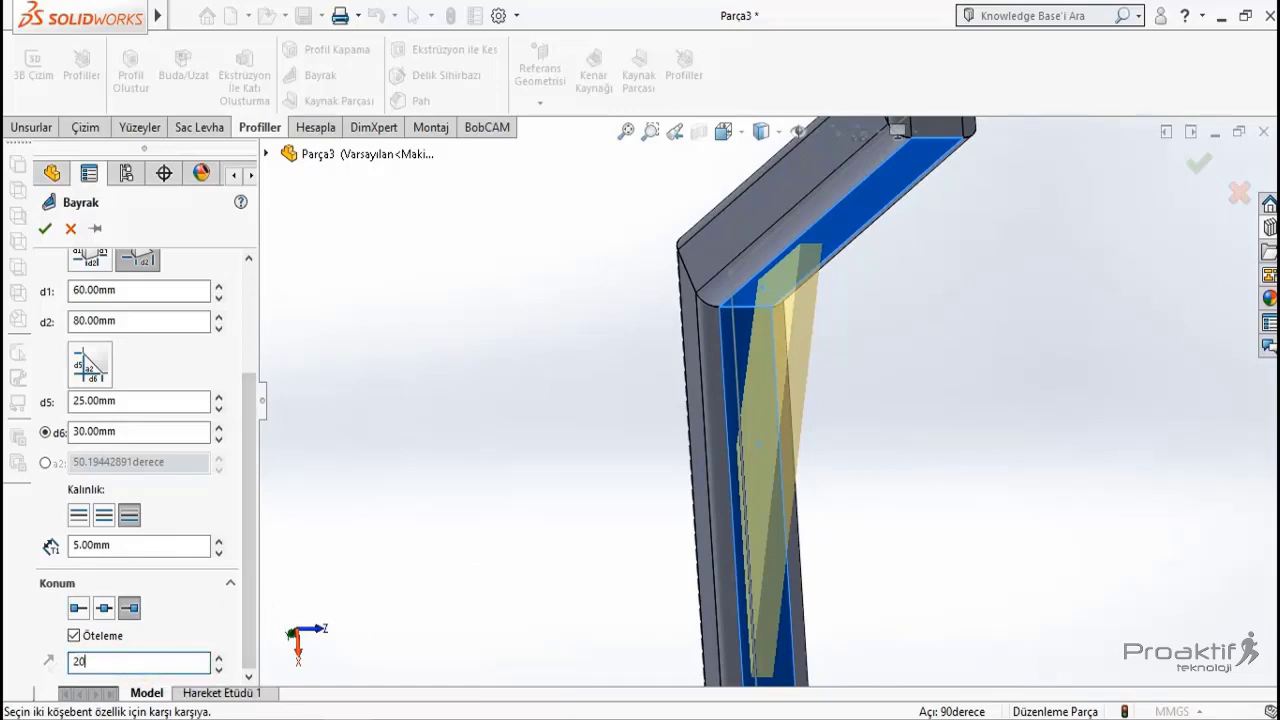
key(Return)
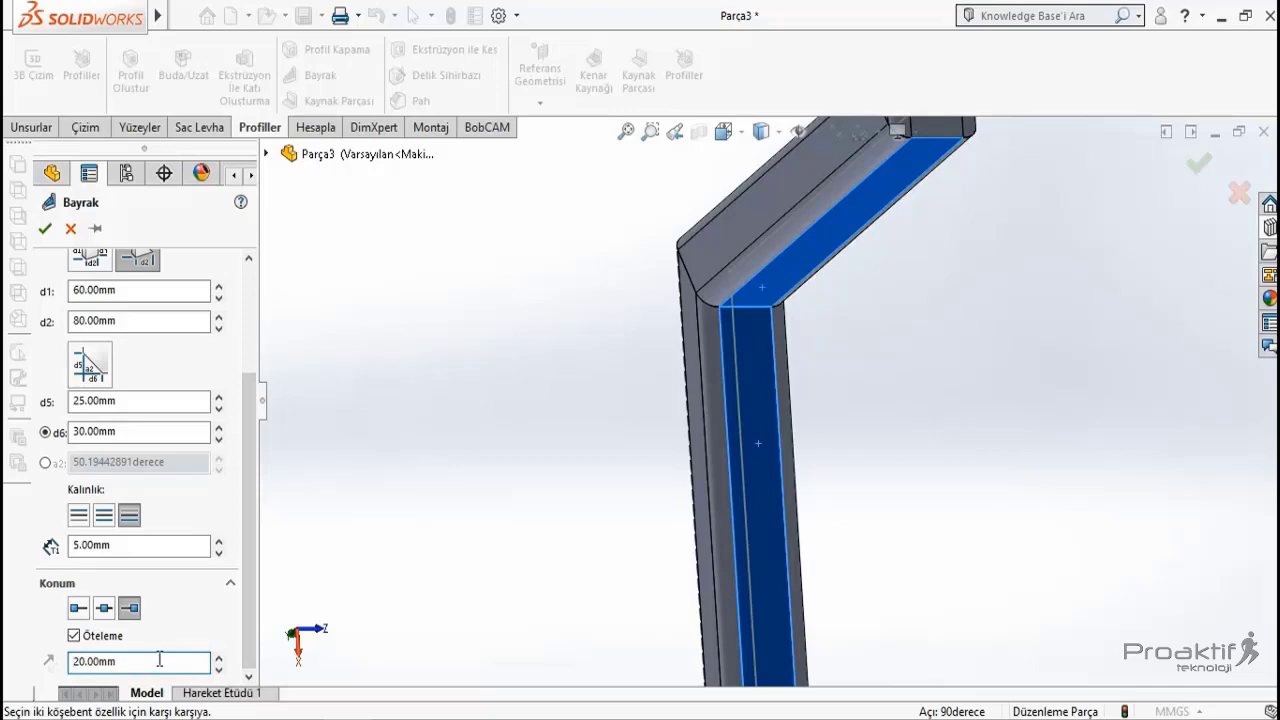
double_click(156, 661)
text(10)
key(Return)
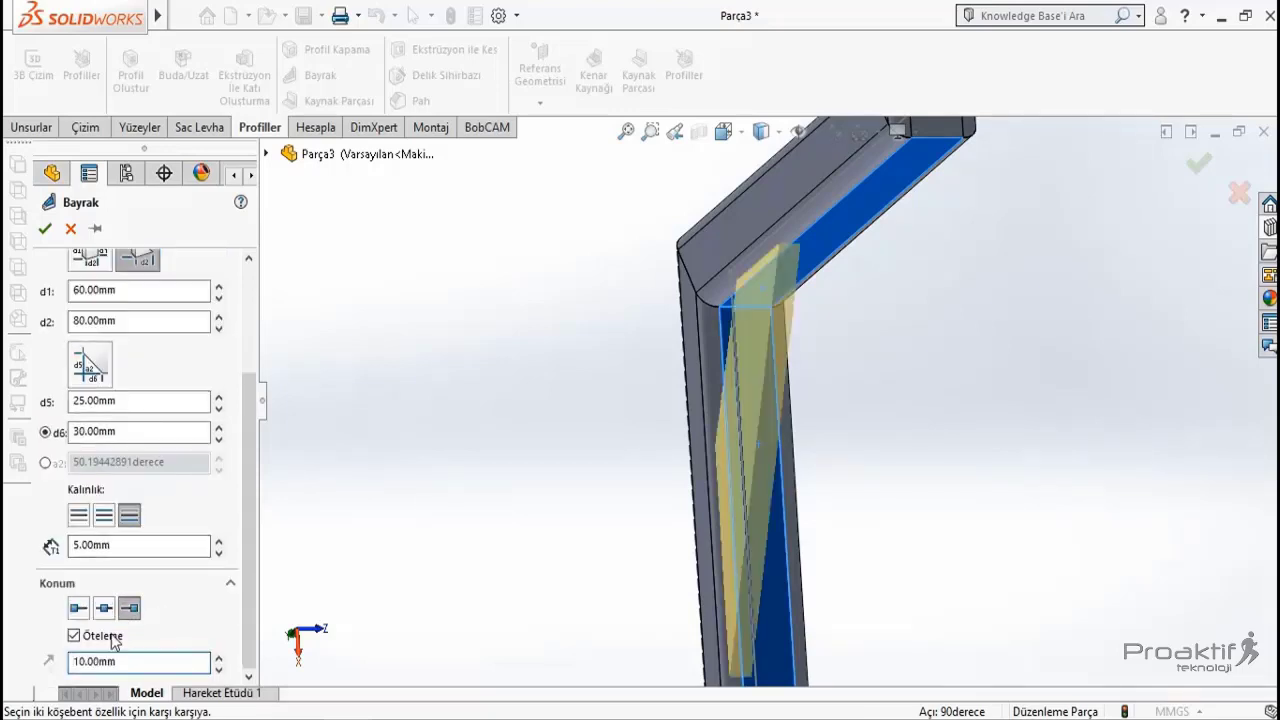
click(80, 637)
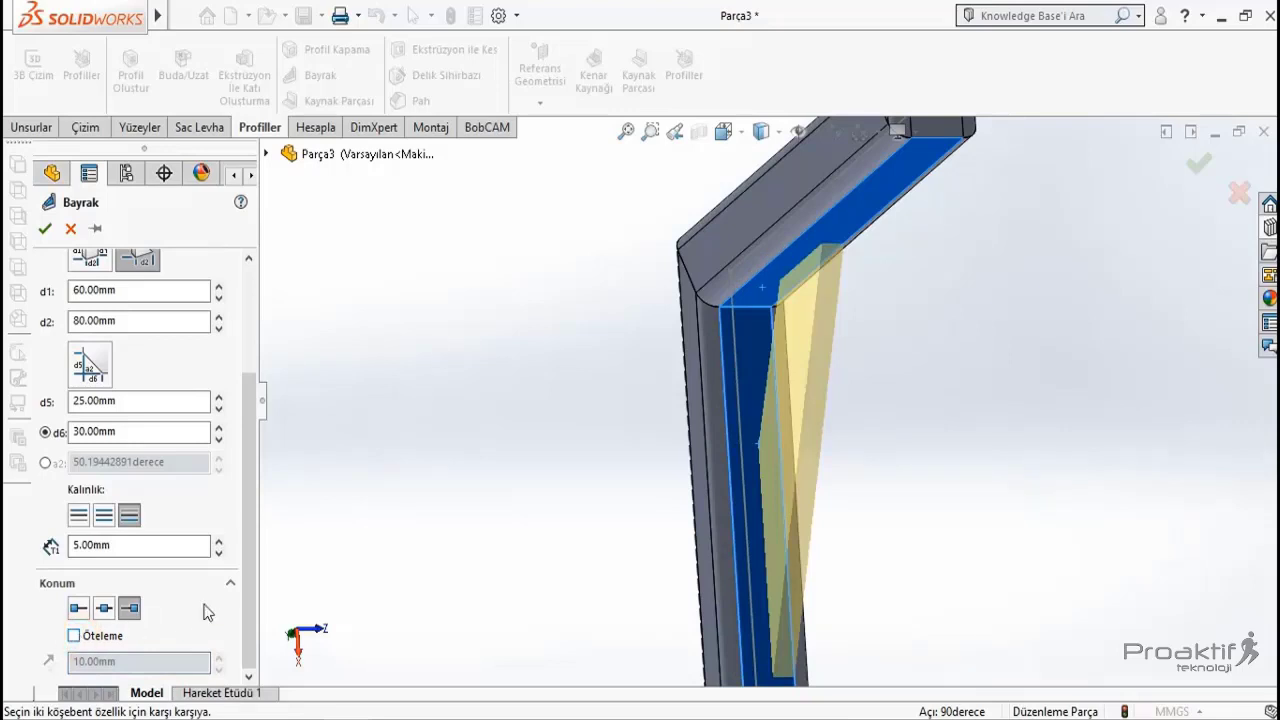
mouse_move(603, 511)
middle_down()
mouse_move(597, 546)
mouse_move(586, 543)
mouse_move(600, 521)
mouse_move(580, 509)
mouse_move(597, 523)
middle_up()
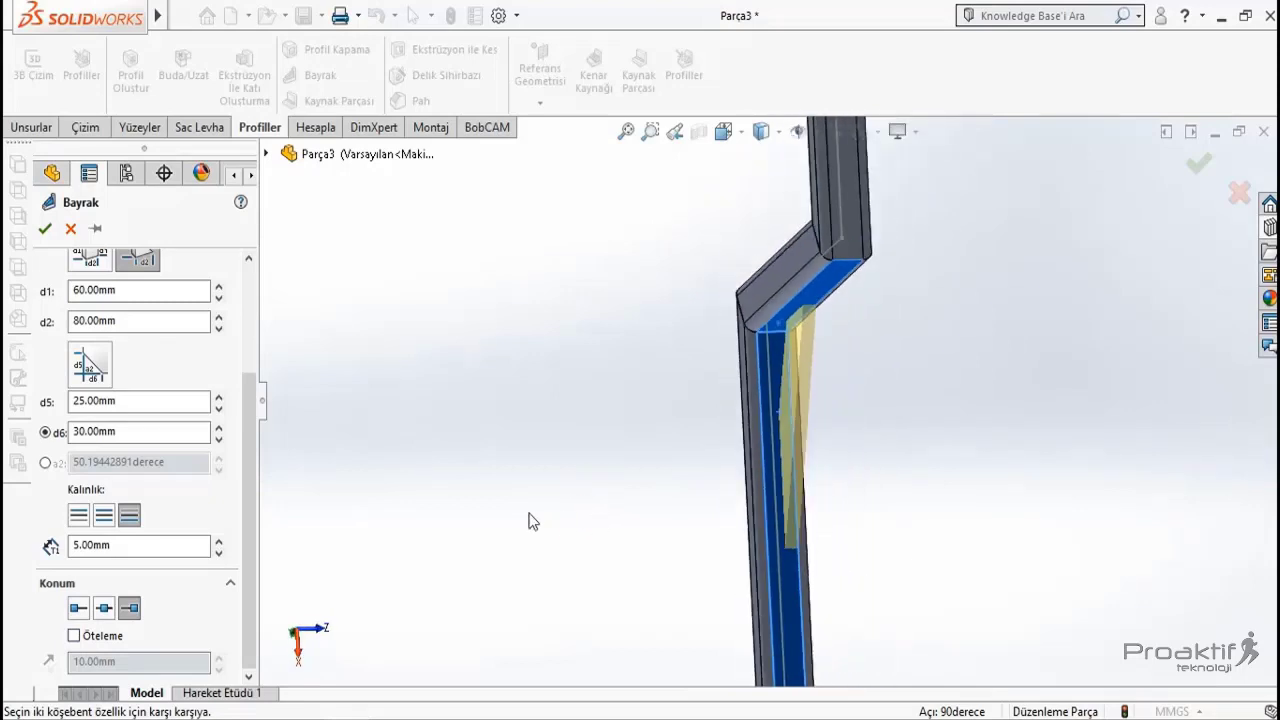
drag(246, 512, 246, 404)
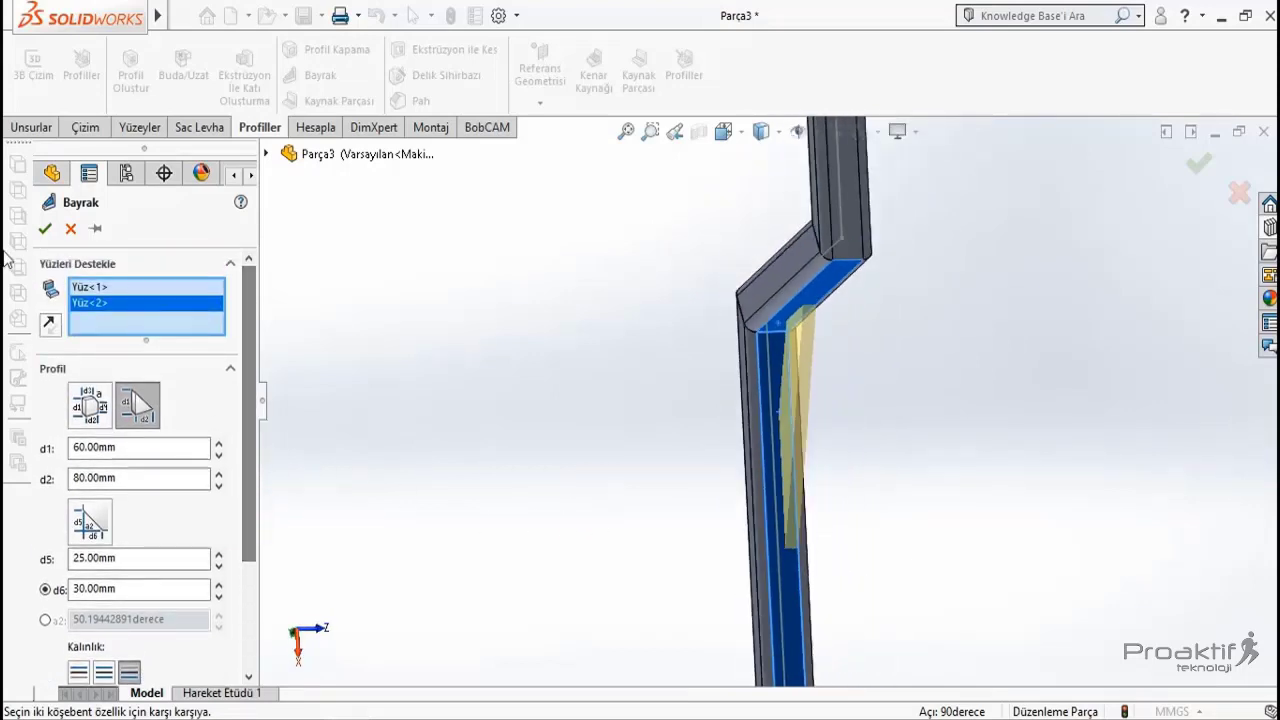
Step: Confirm the gusset to create Bayrak1 and inspect the plate in the tube corner
click(45, 229)
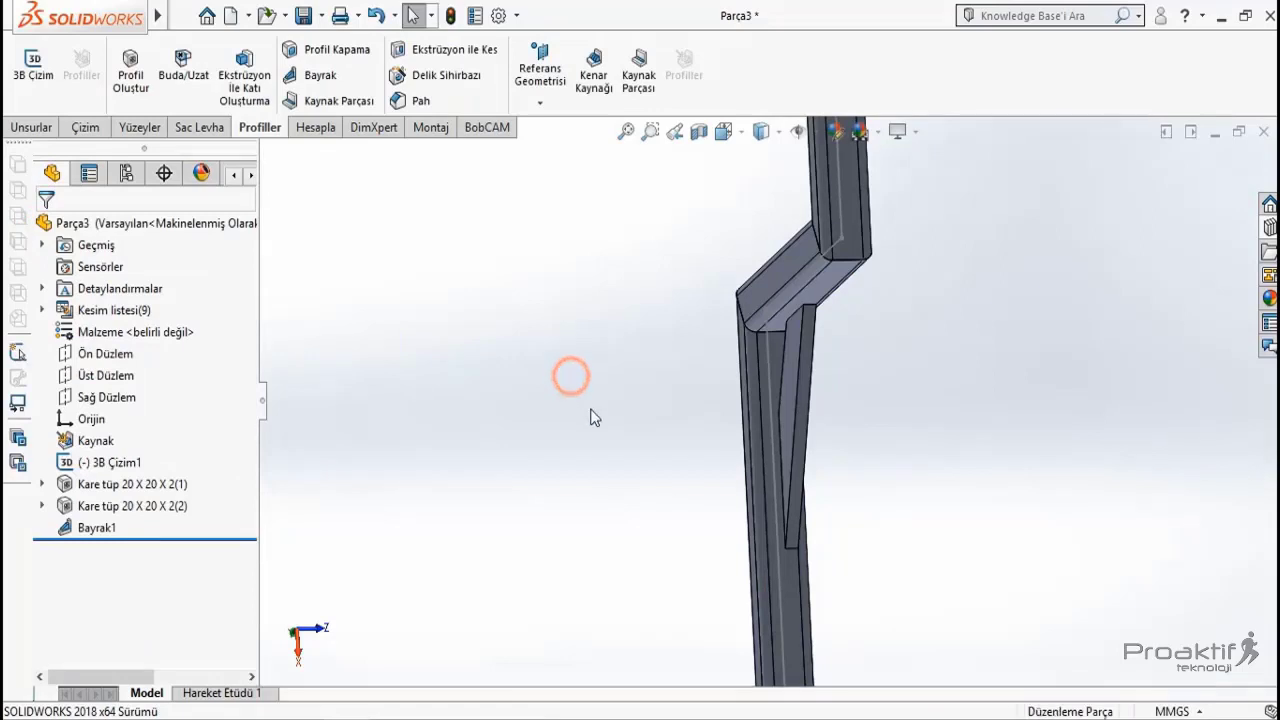
mouse_move(571, 374)
middle_down()
mouse_move(547, 385)
mouse_move(531, 340)
mouse_move(600, 360)
middle_up()
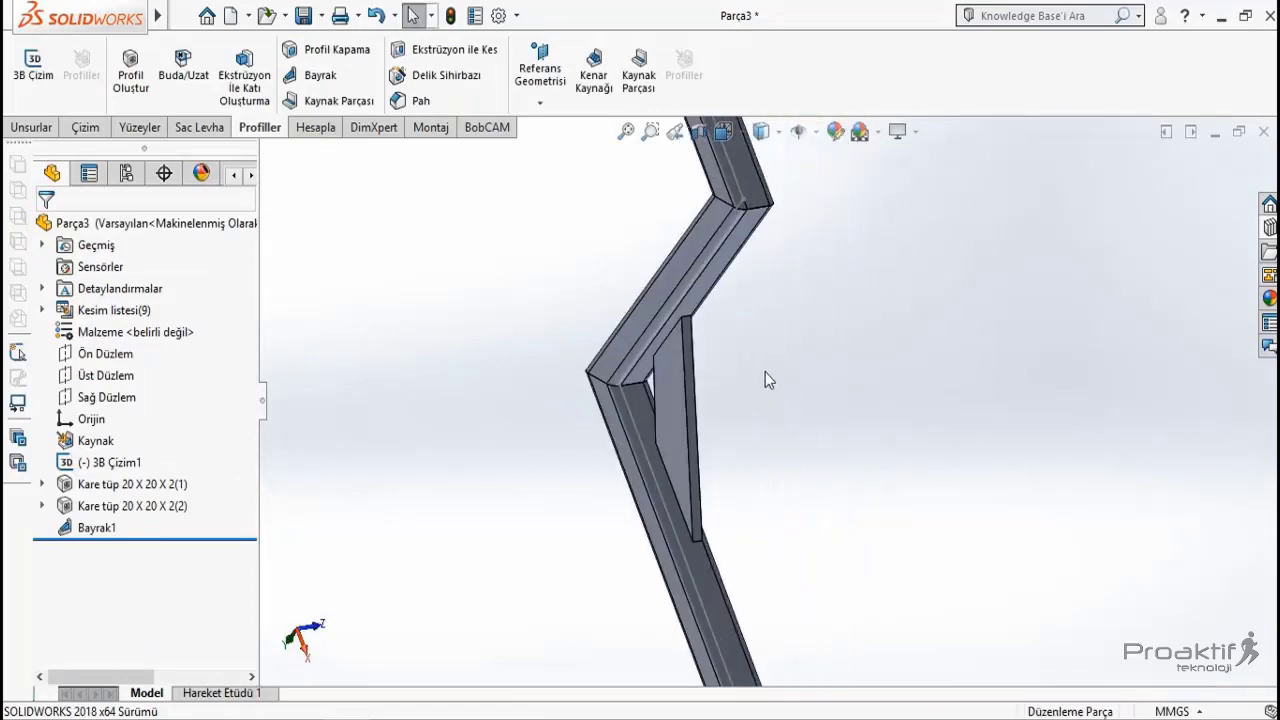
scroll(765, 372, down, 3)
middle_drag(744, 420, 755, 420)
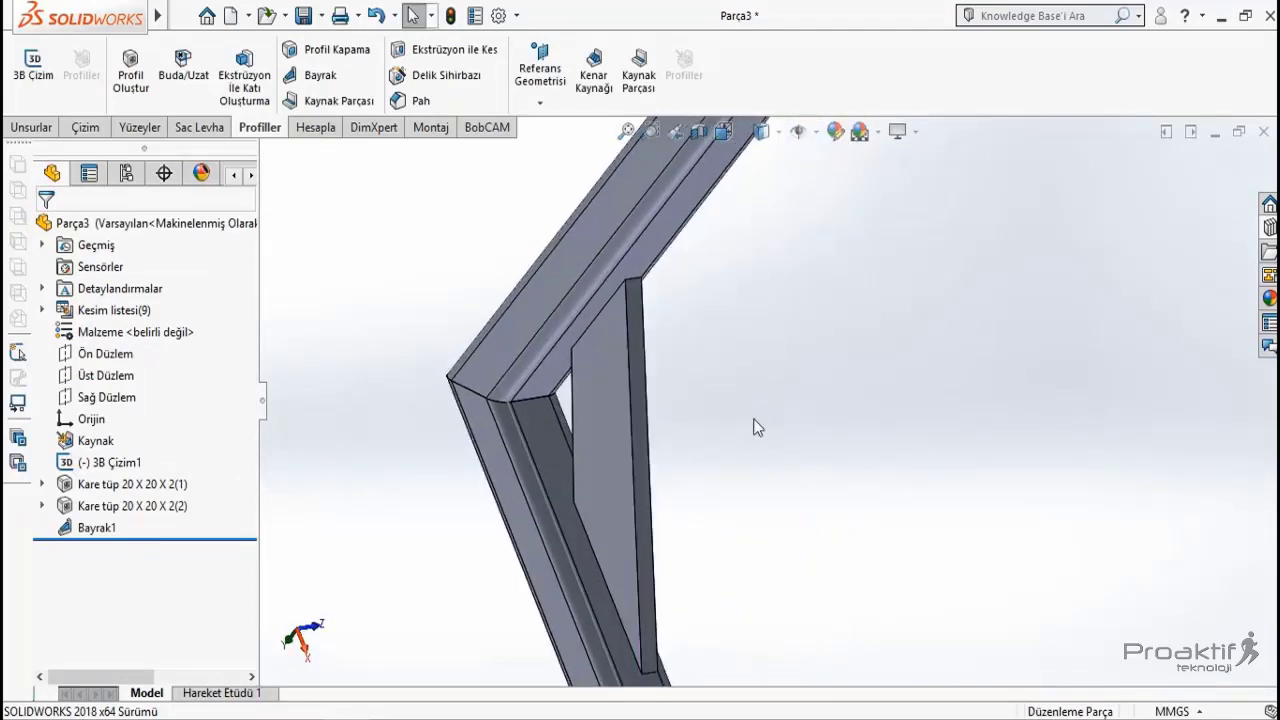